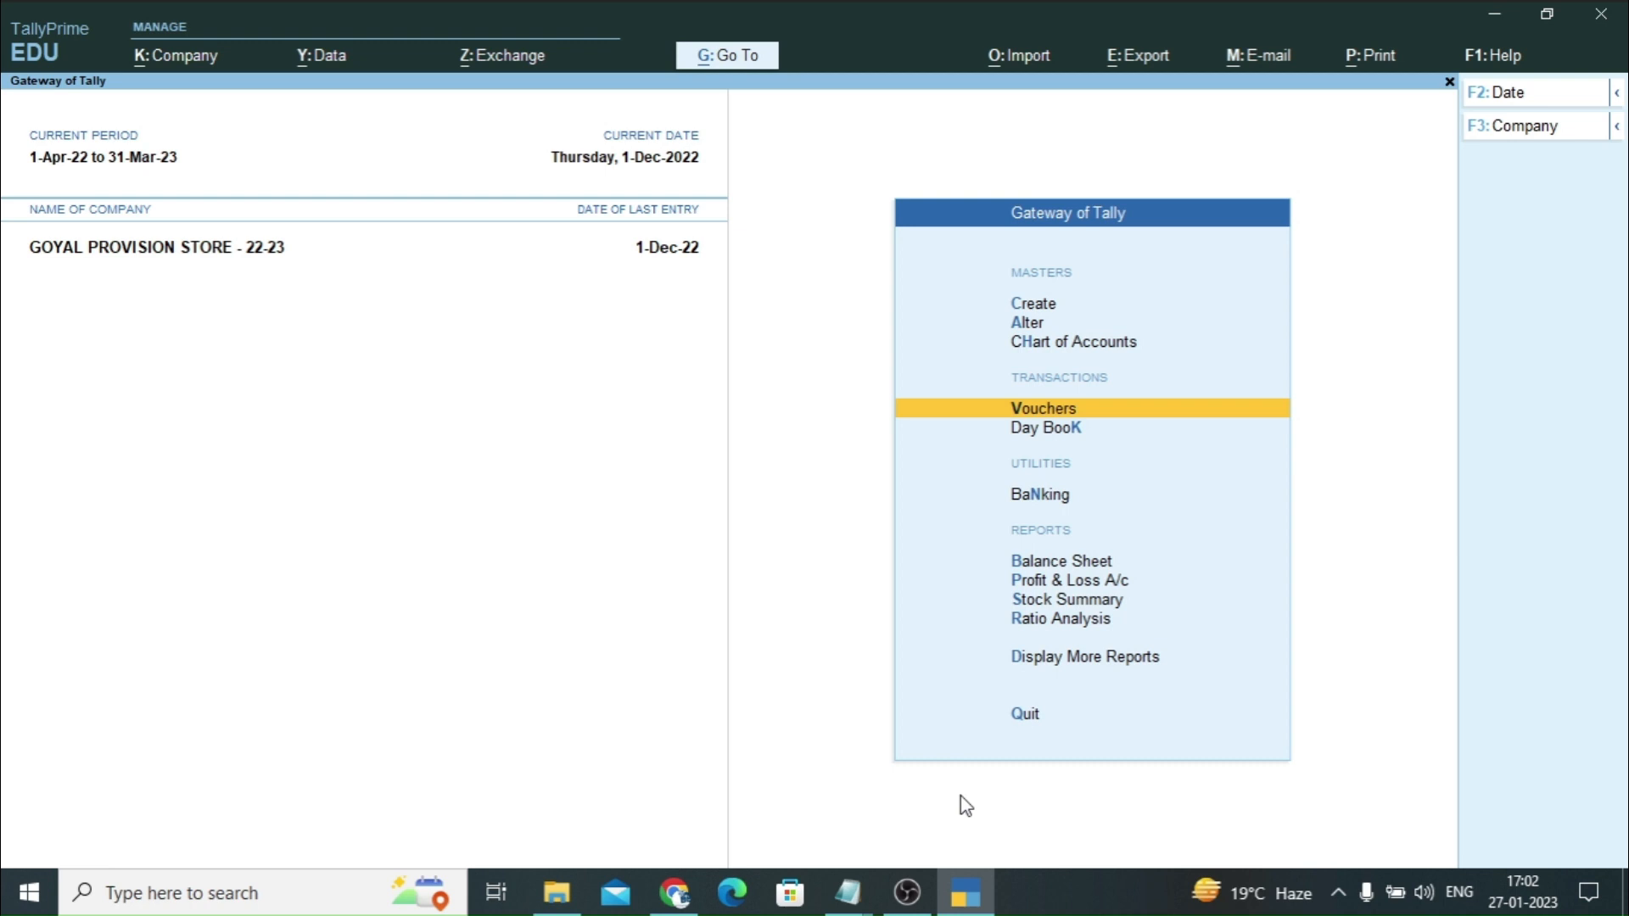
Start a sales voucher dated 1-Dec-22 and choose the customer's ledger as the party account
{"action": "key", "text": "Return"}
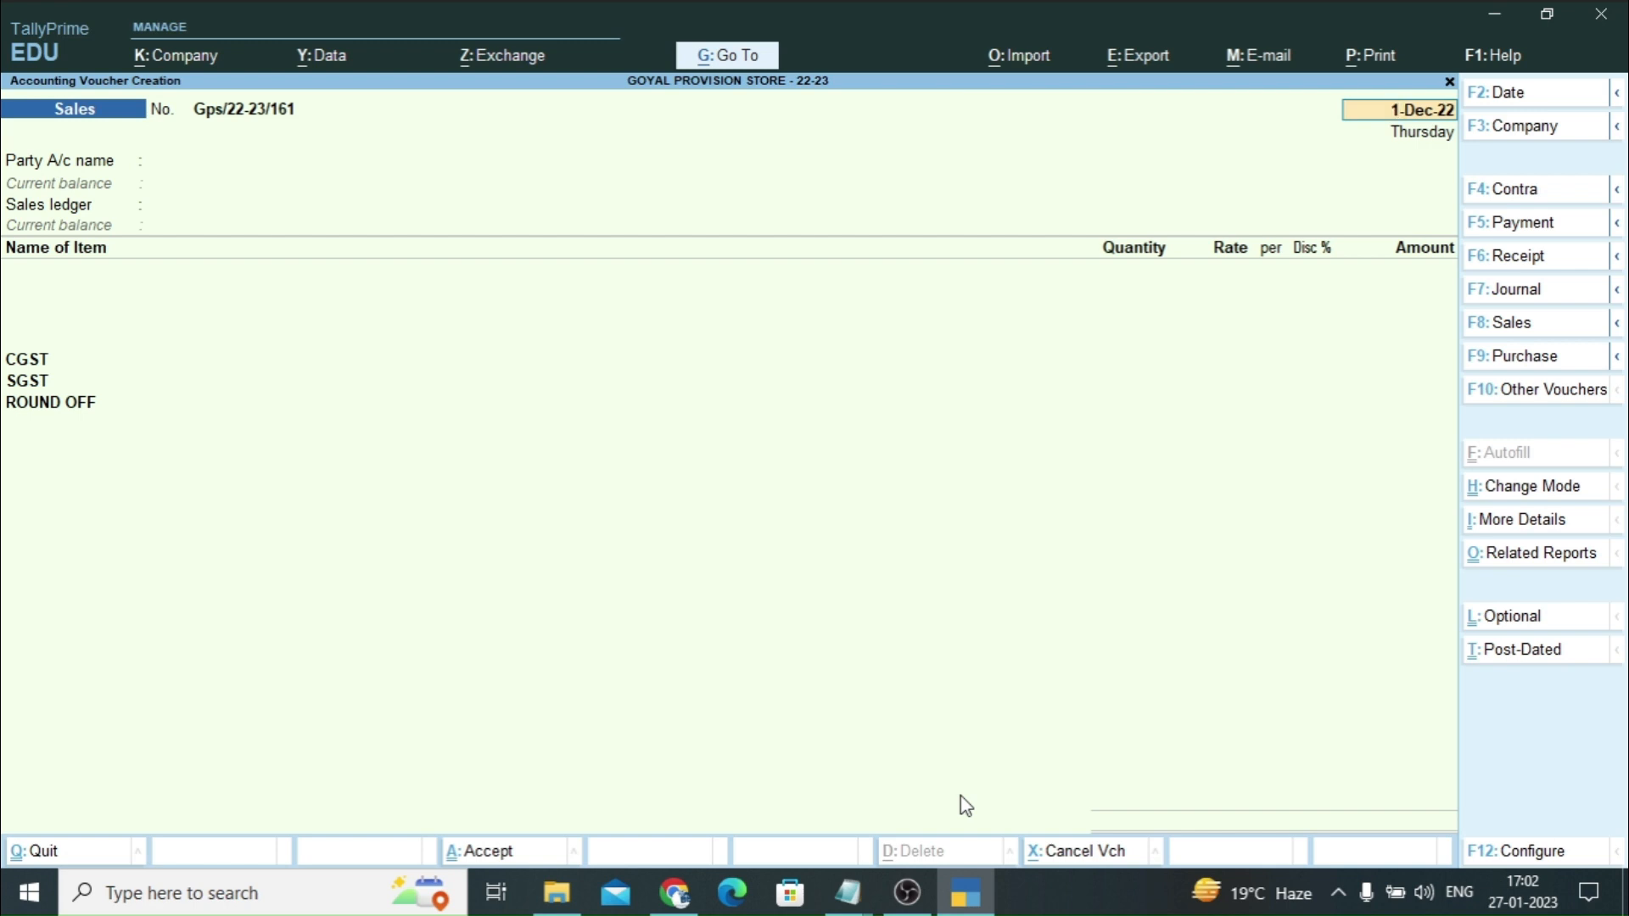
{"action": "key", "text": "Return"}
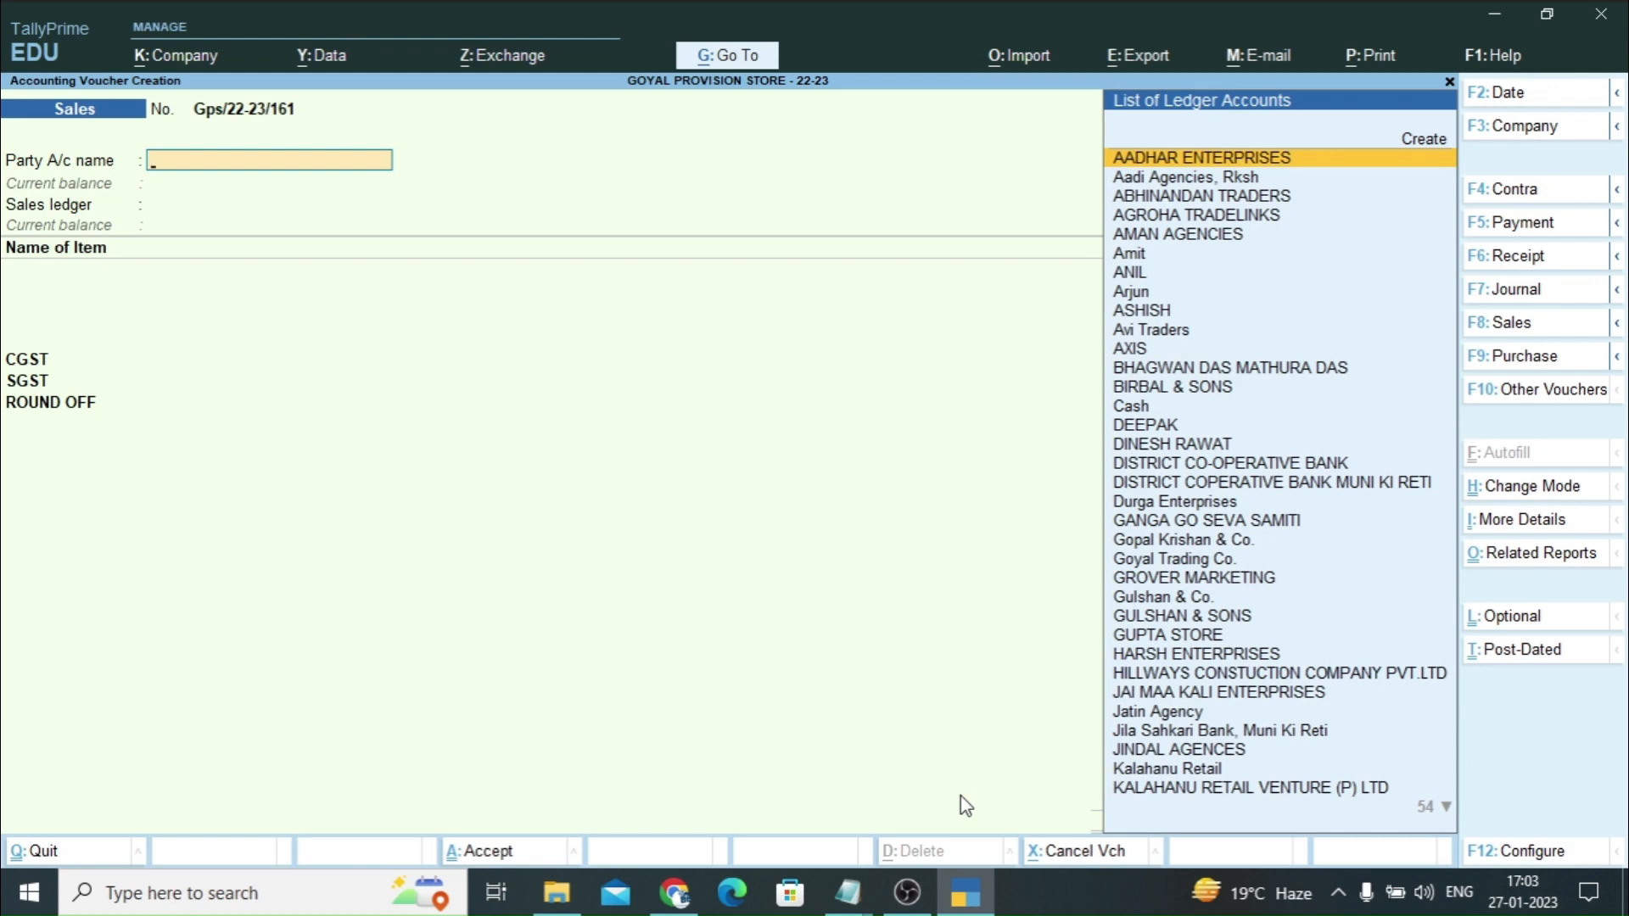
{"action": "type", "text": "Ra"}
{"action": "key", "text": "Down"}
{"action": "key", "text": "Down"}
{"action": "key", "text": "Down"}
{"action": "key", "text": "Down"}
{"action": "key", "text": "Down"}
{"action": "key", "text": "Down"}
{"action": "key", "text": "Down"}
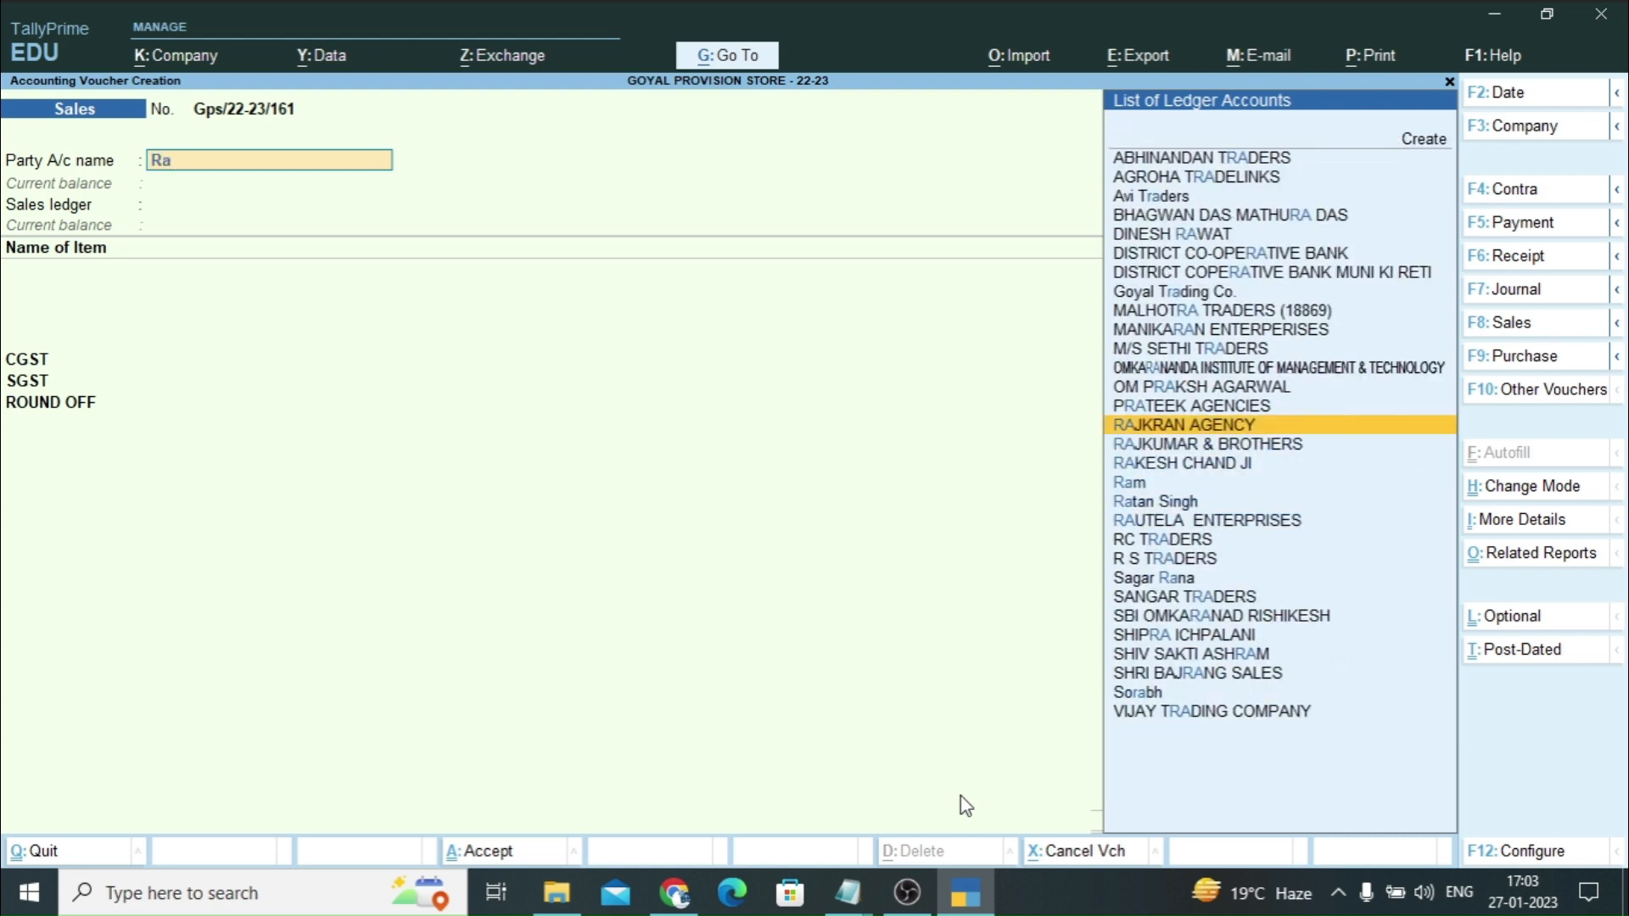
{"action": "key", "text": "Up"}
{"action": "key", "text": "Up"}
{"action": "key", "text": "Up"}
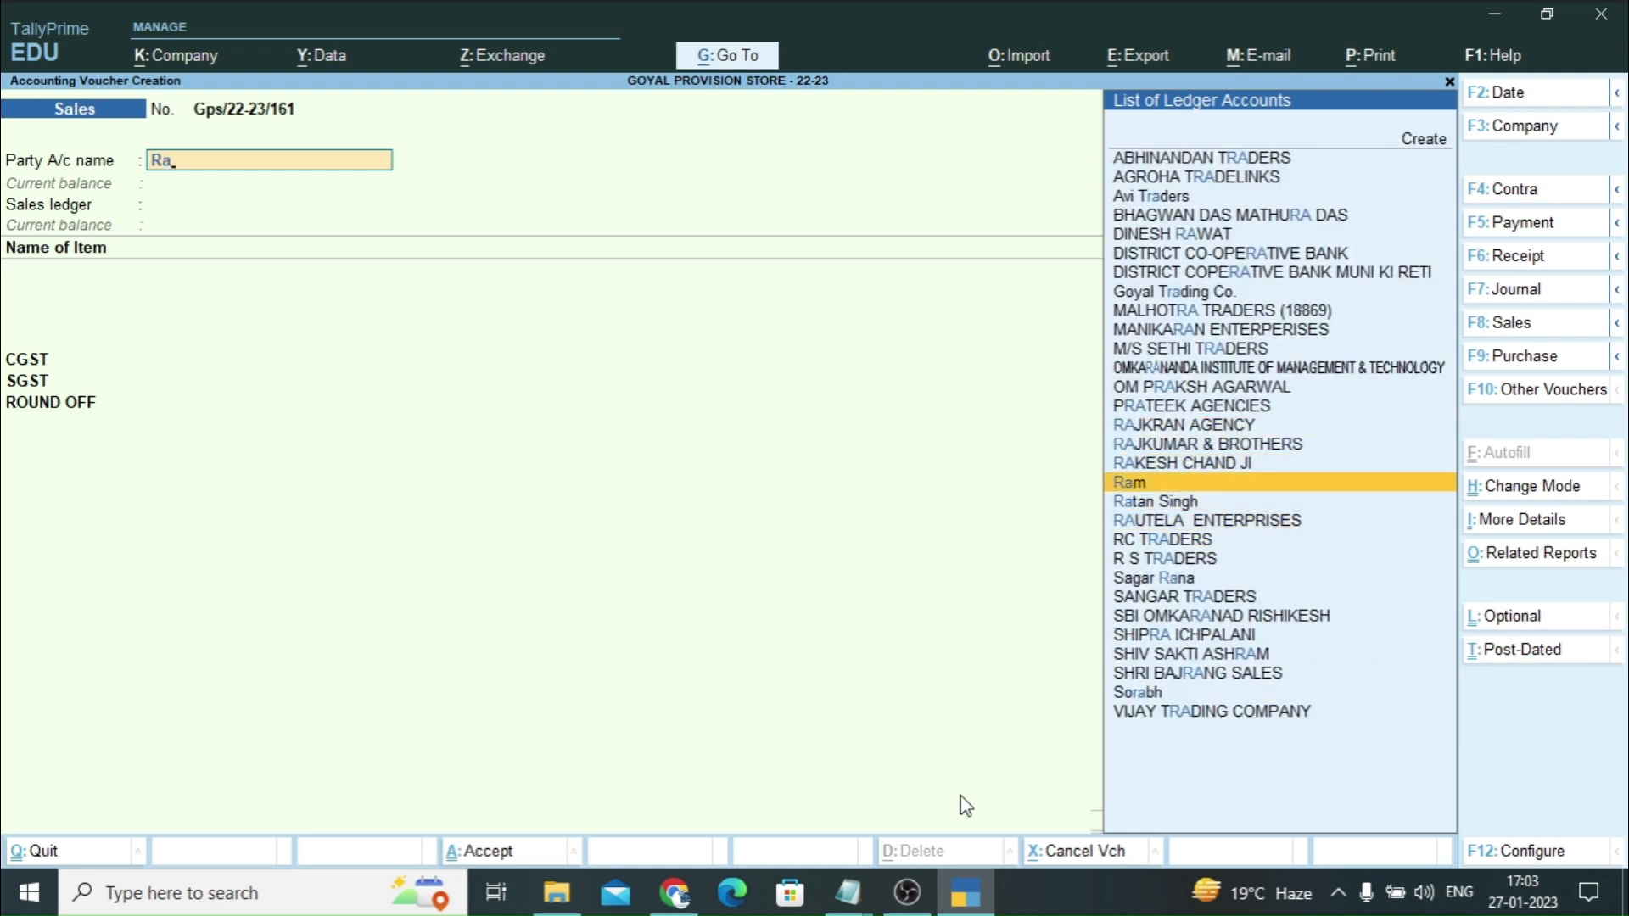
{"action": "key", "text": "Return"}
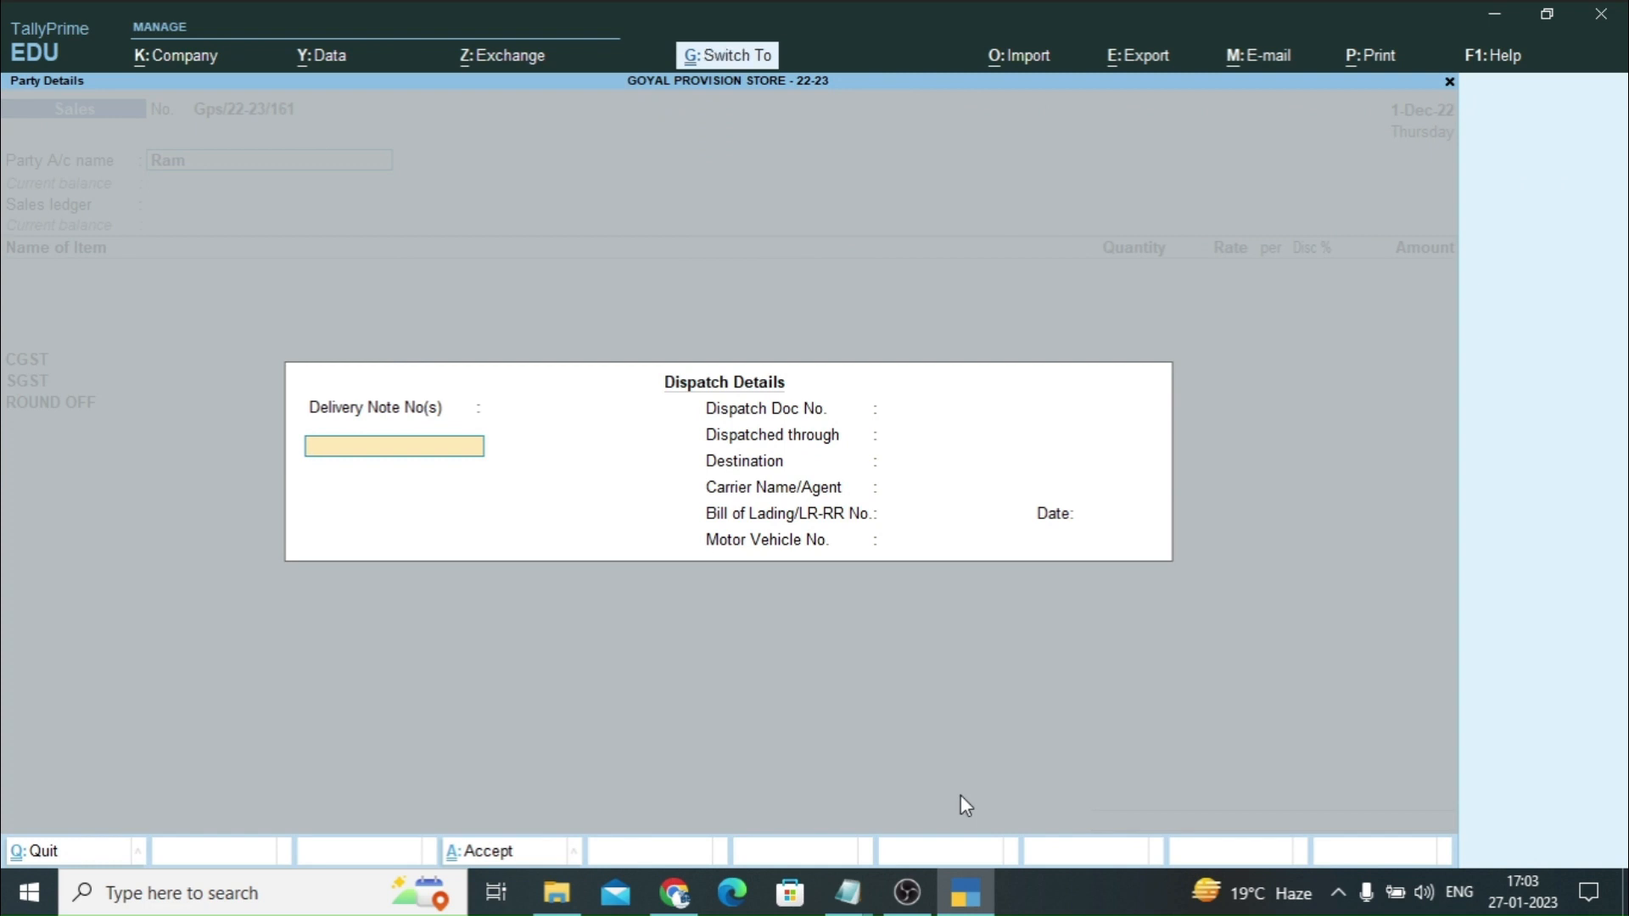
Accept the dispatch and party details without entries and set the sales ledger to Sale
{"action": "key", "text": "ctrl+a"}
{"action": "key", "text": "ctrl+a"}
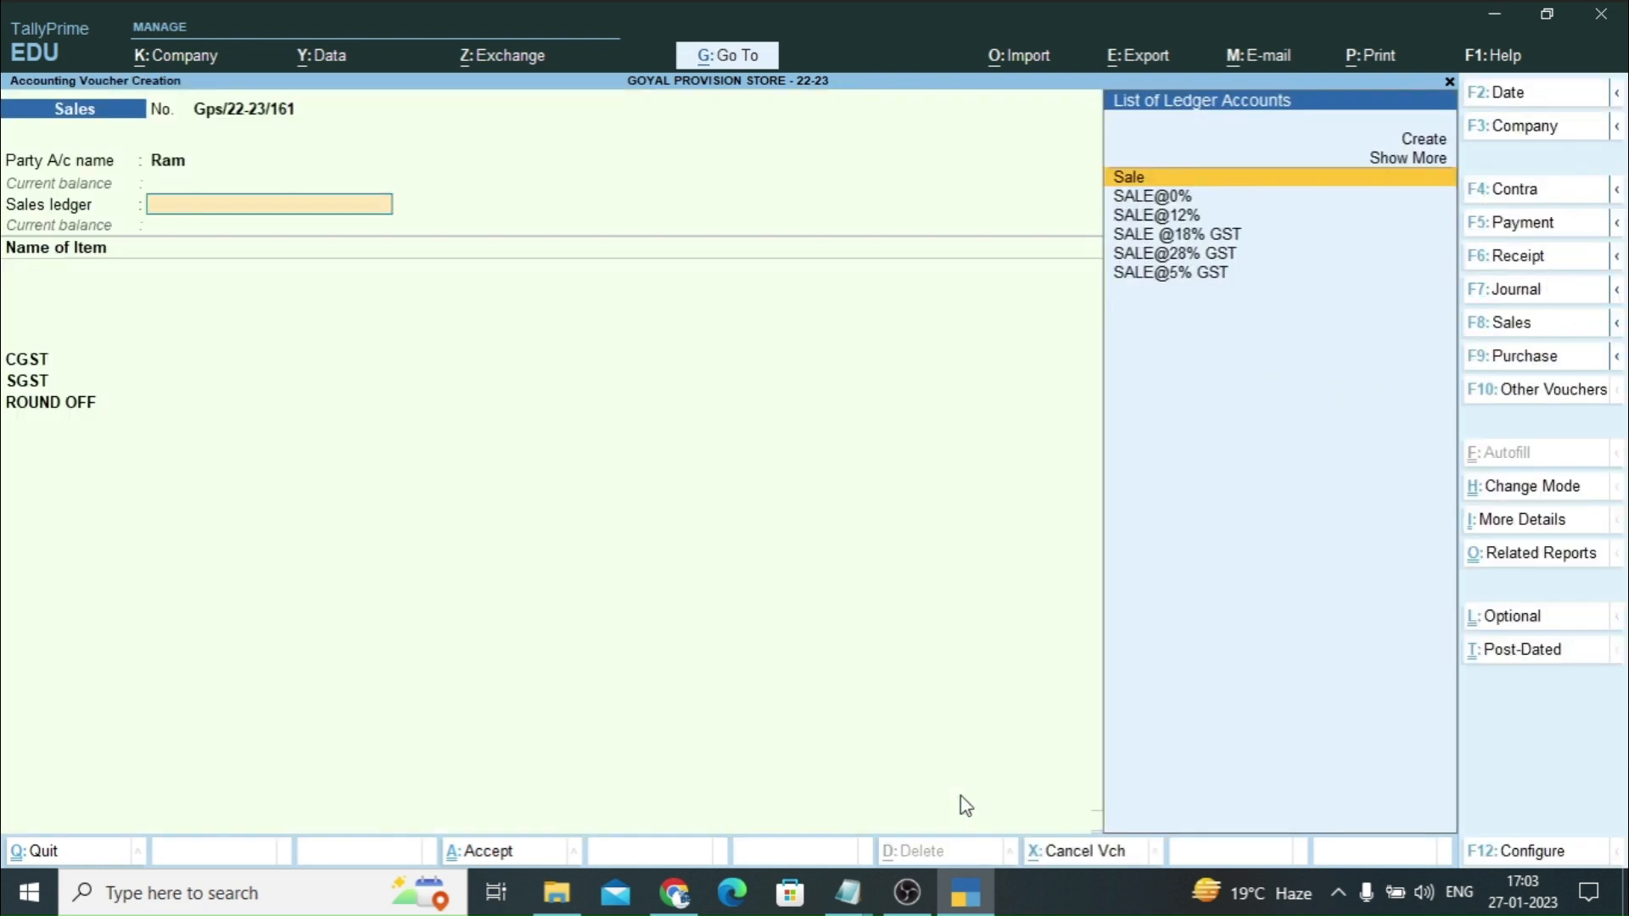
{"action": "key", "text": "Return"}
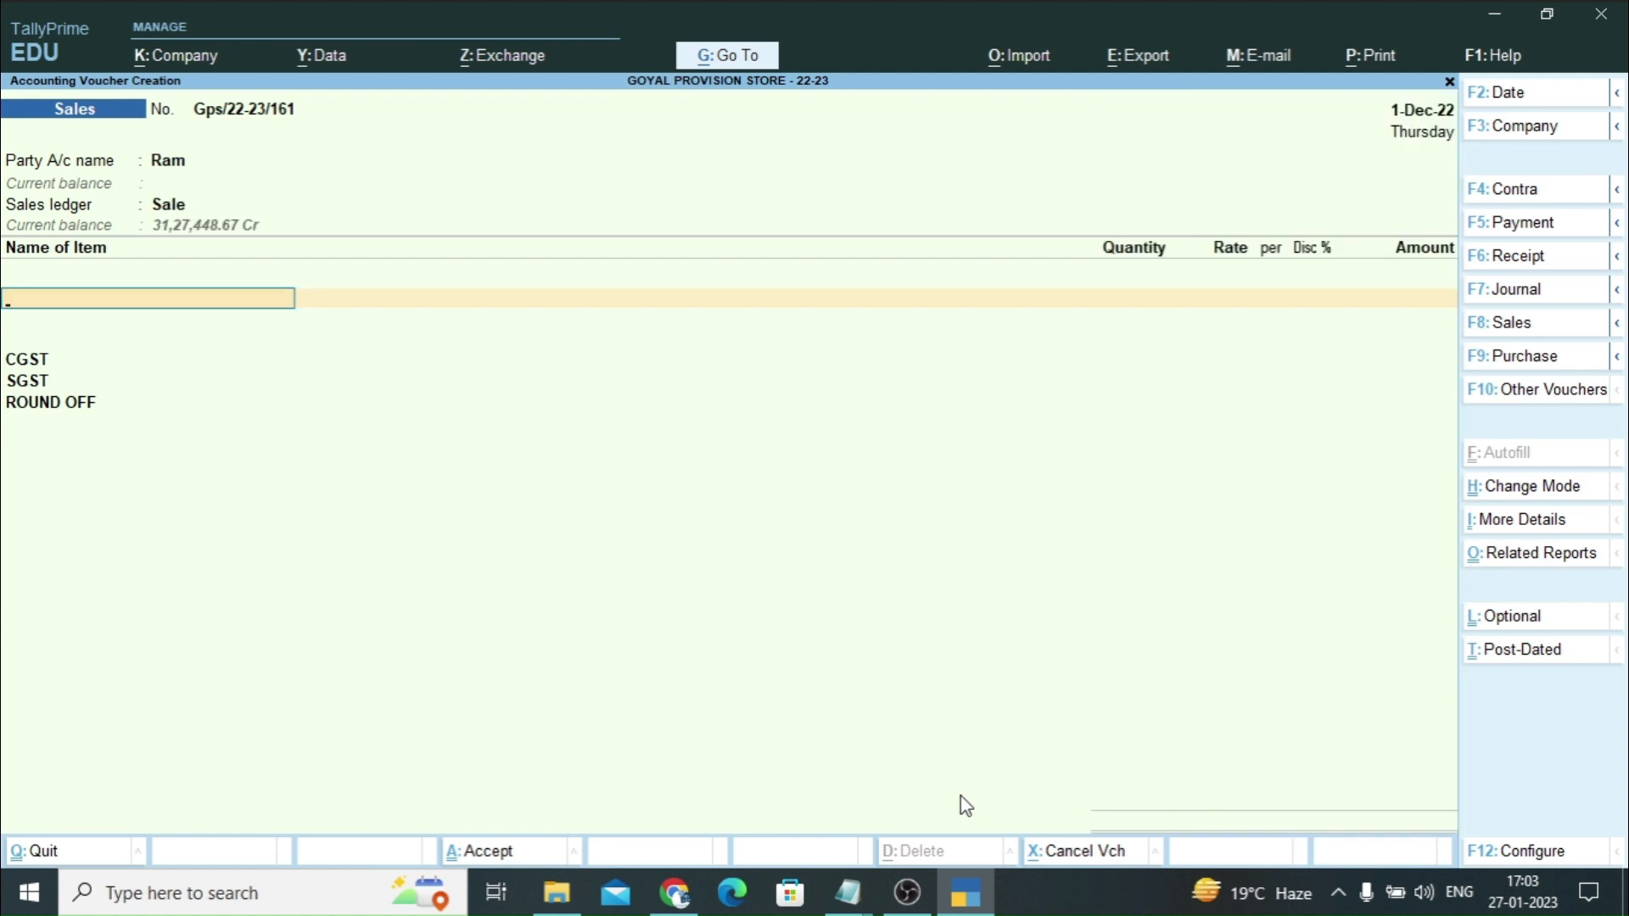
Add 2 PCS of the stock item Computer at a rate of 50,000.00 with no discount and end the item list
{"action": "type", "text": "Compu"}
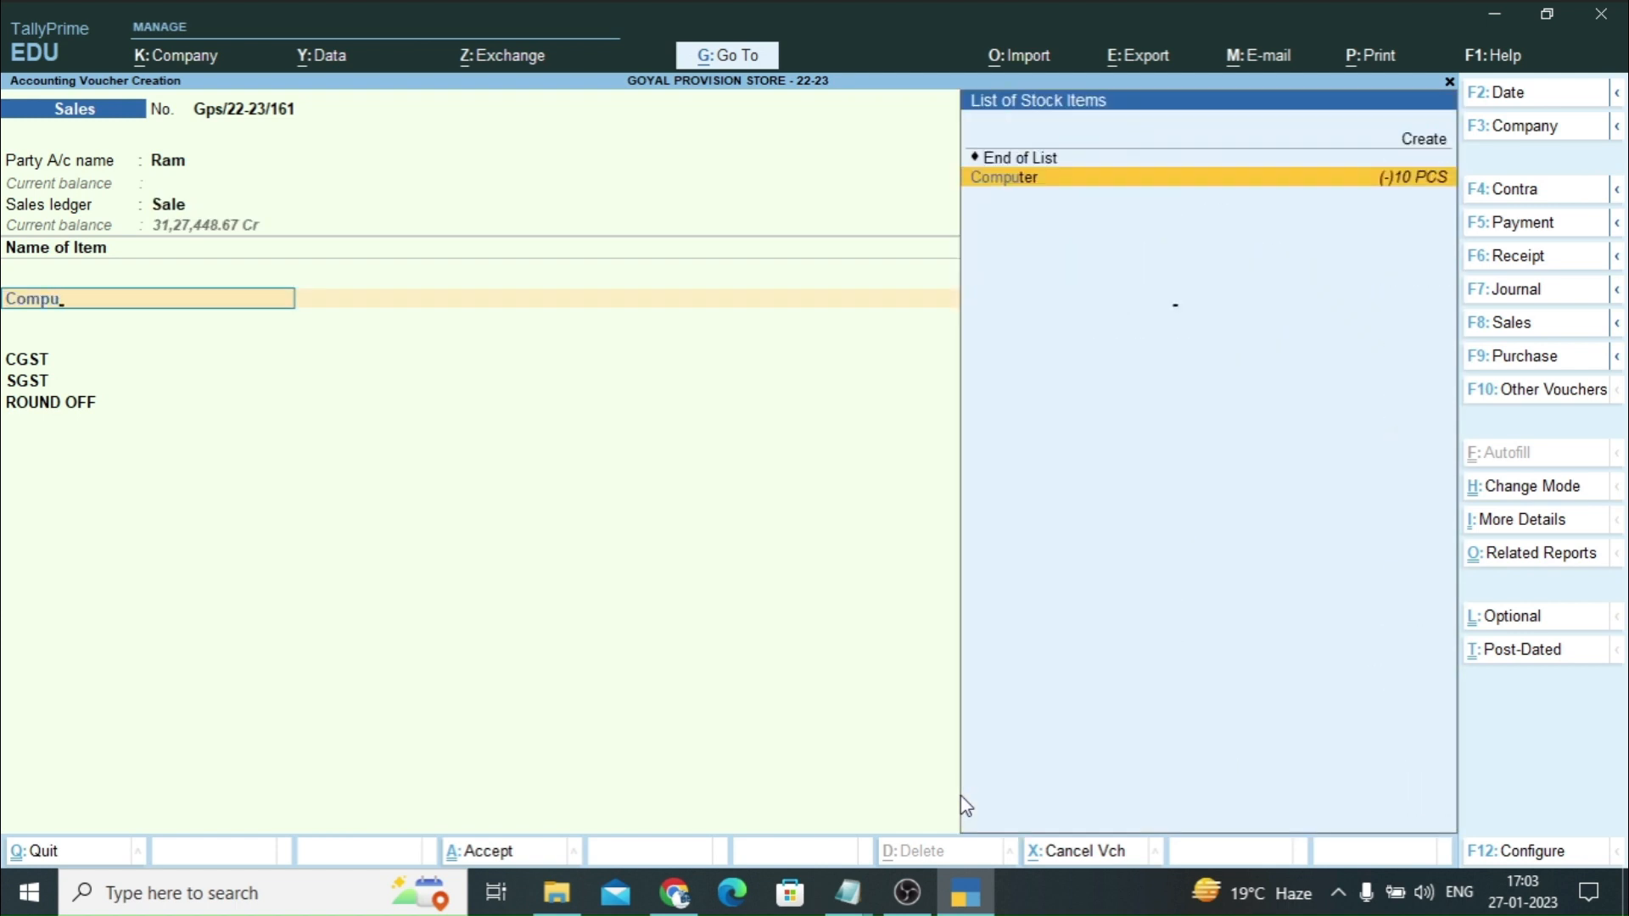
{"action": "key", "text": "Return"}
{"action": "type", "text": "2"}
{"action": "key", "text": "Return"}
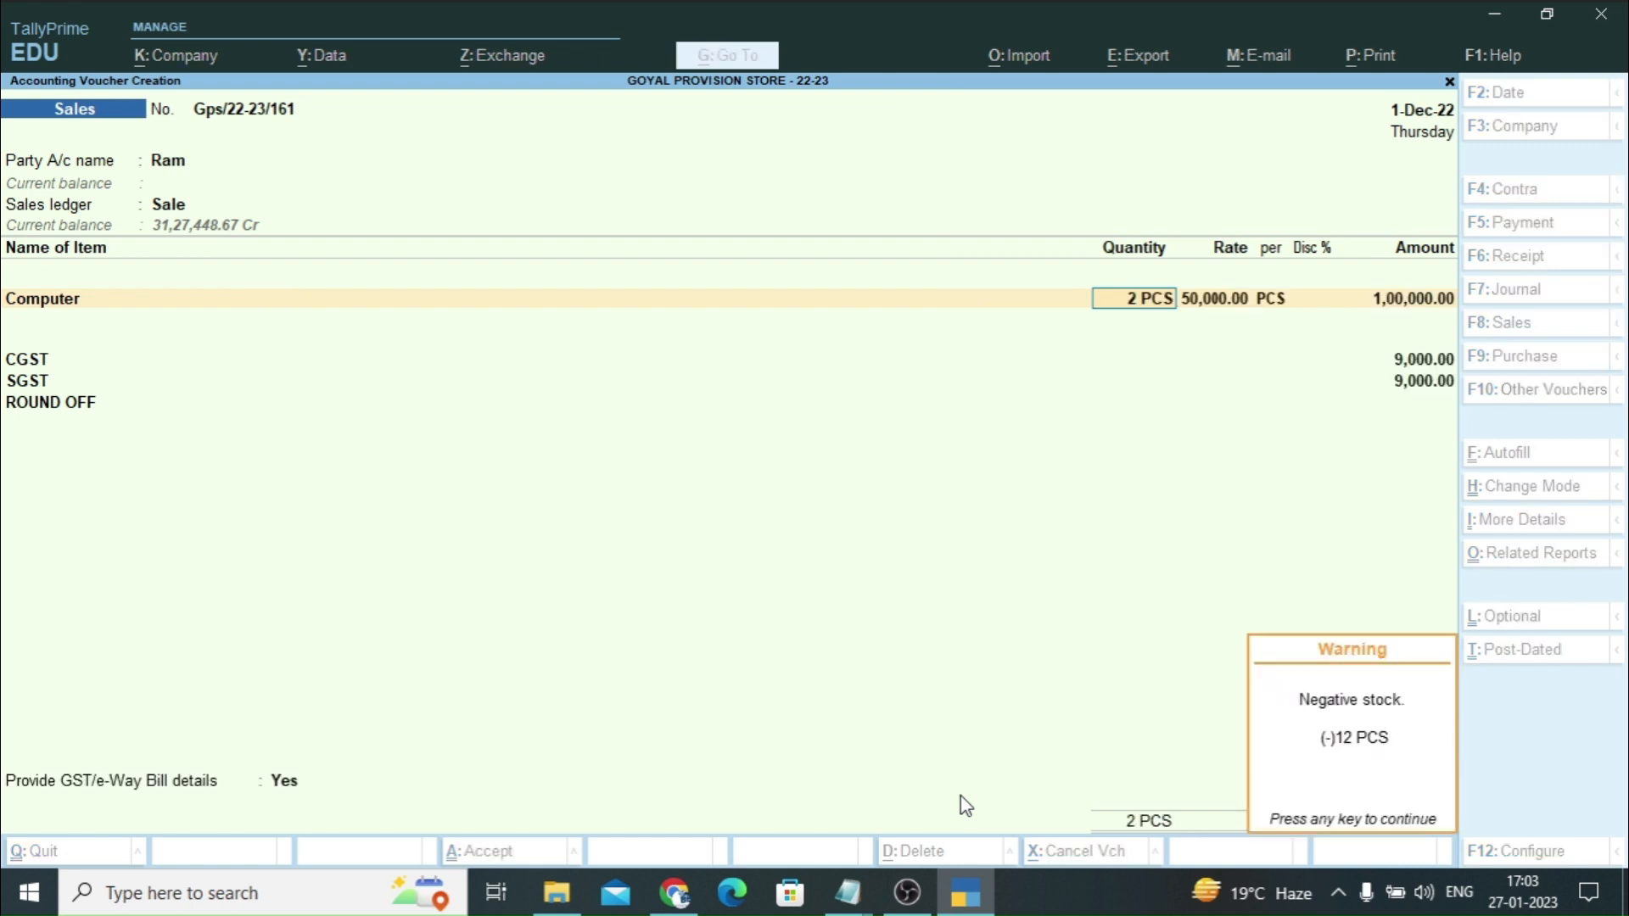
{"action": "key", "text": "Return"}
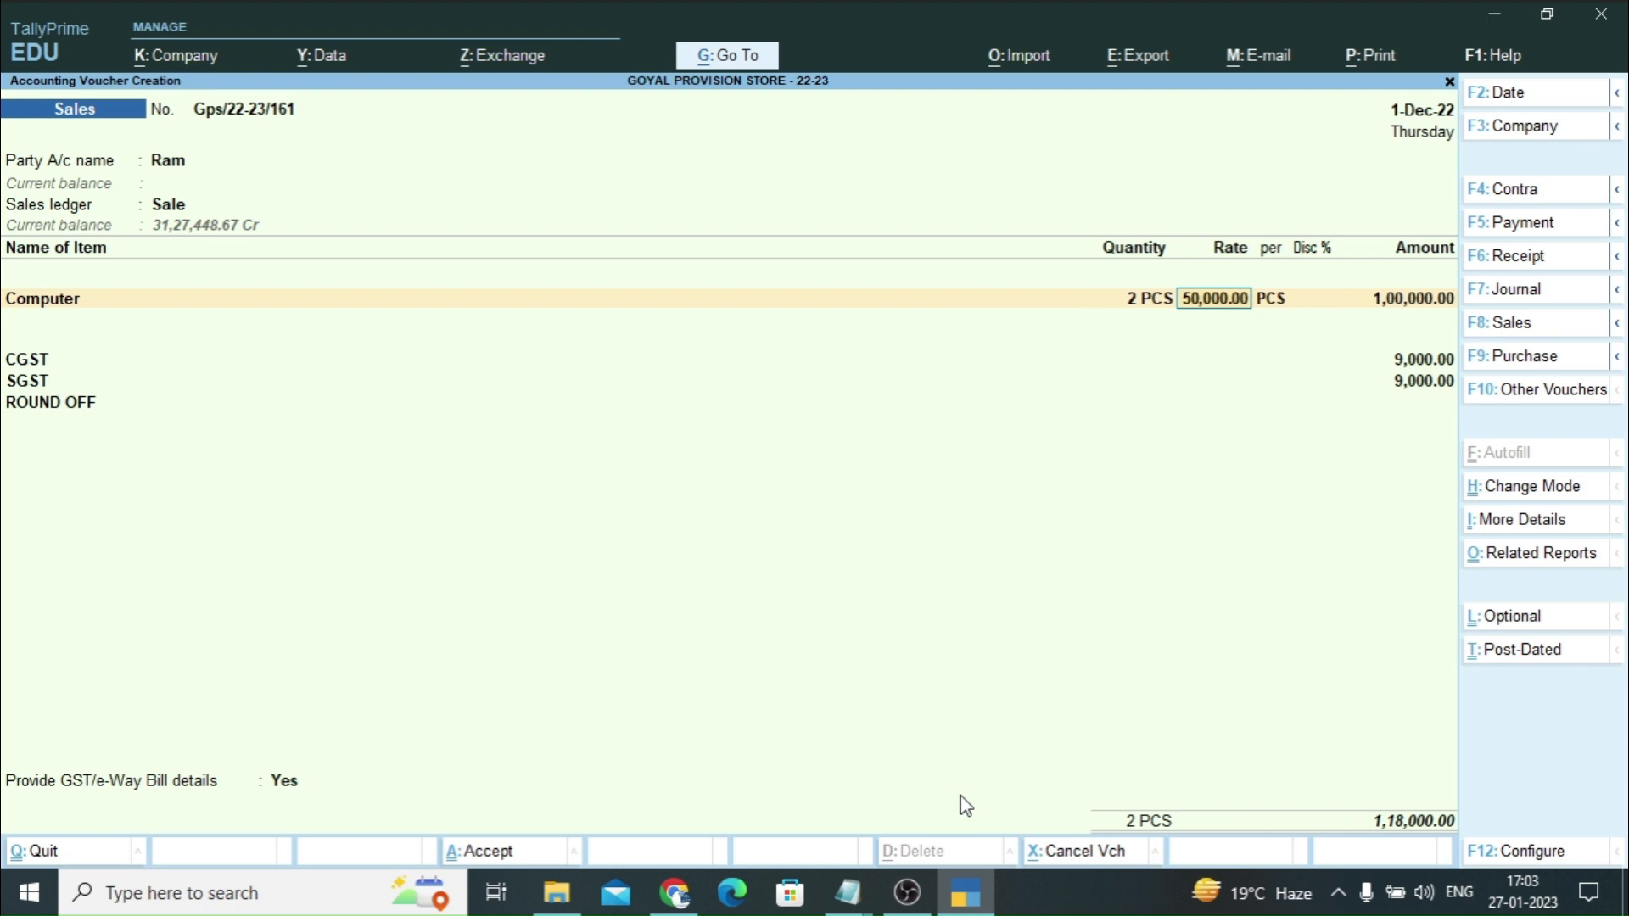
{"action": "key", "text": "Return"}
{"action": "key", "text": "Return"}
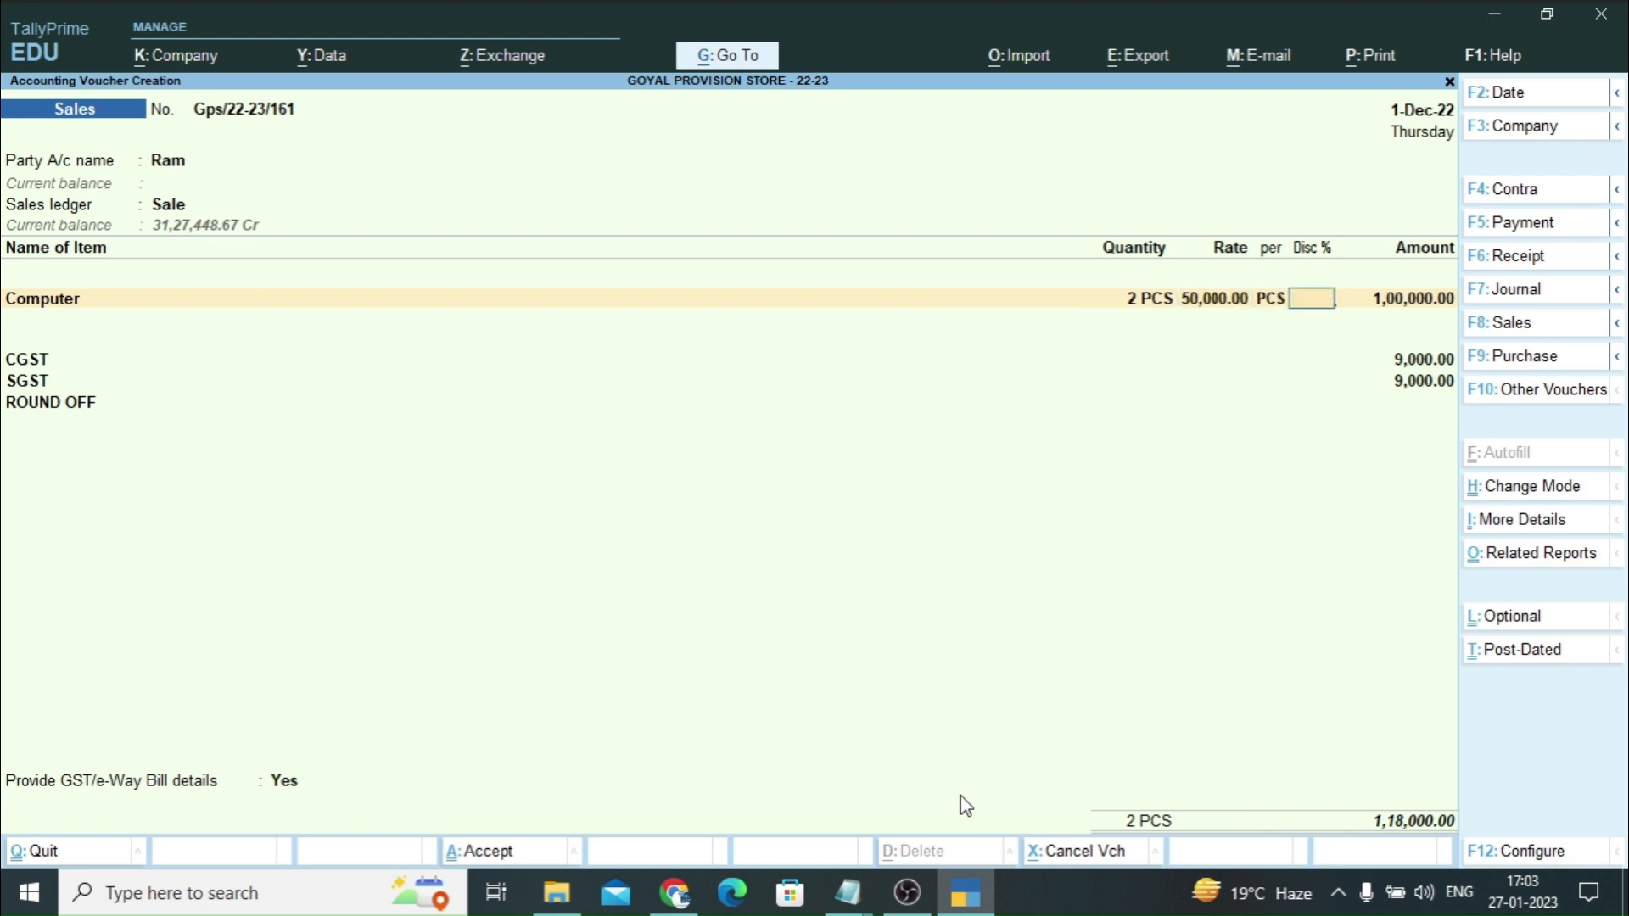
{"action": "key", "text": "Return"}
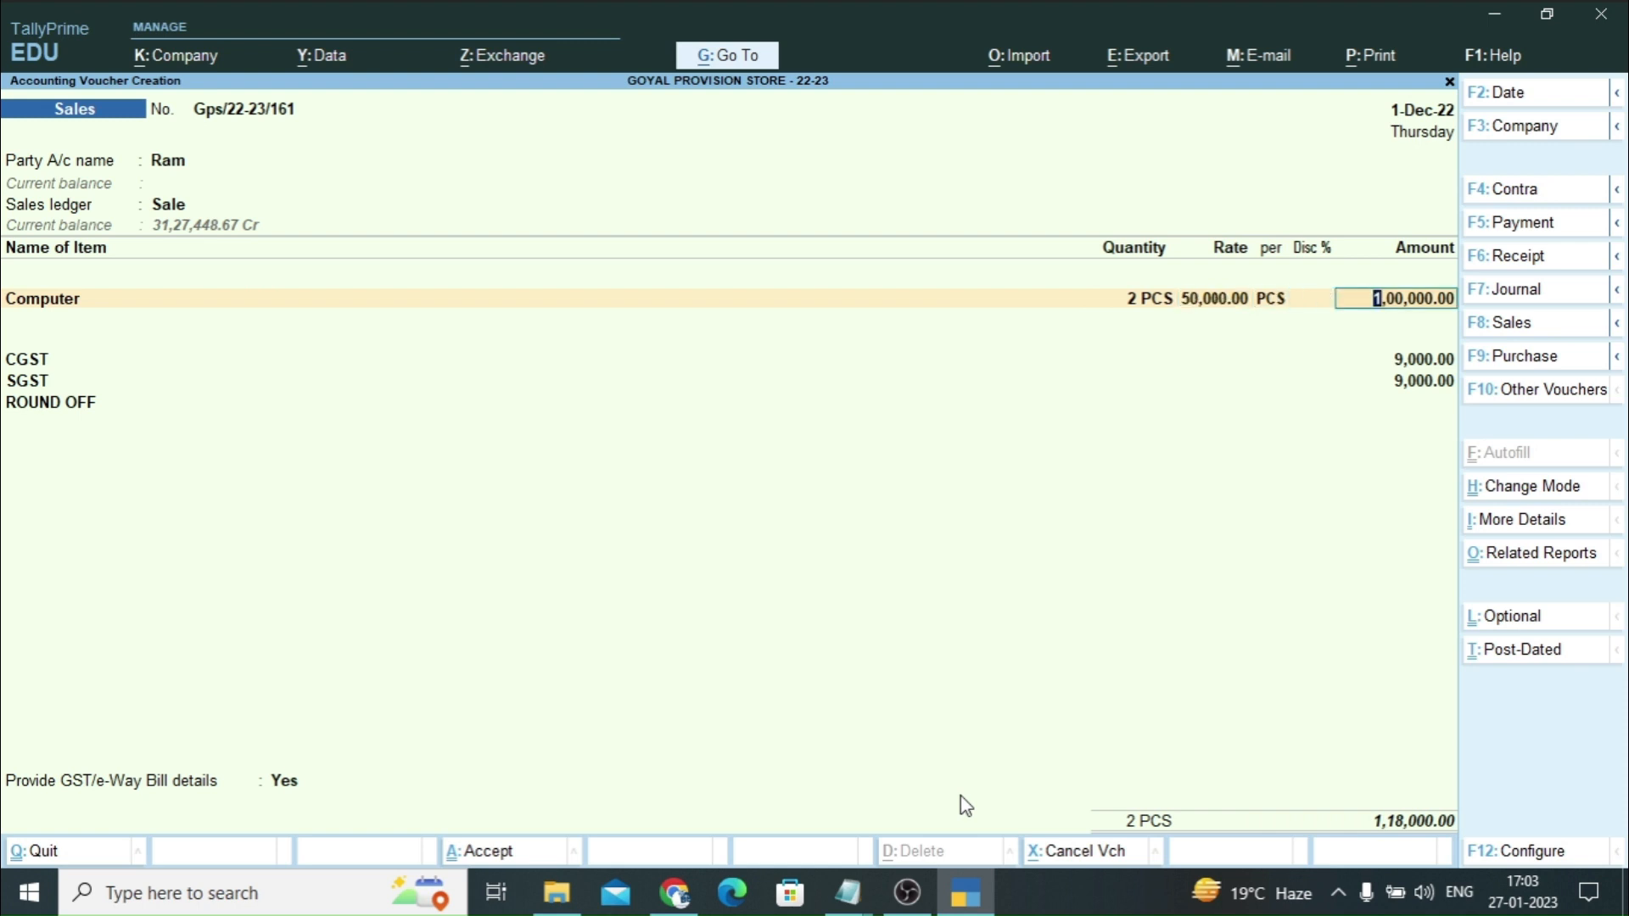
{"action": "key", "text": "Return"}
{"action": "key", "text": "Return"}
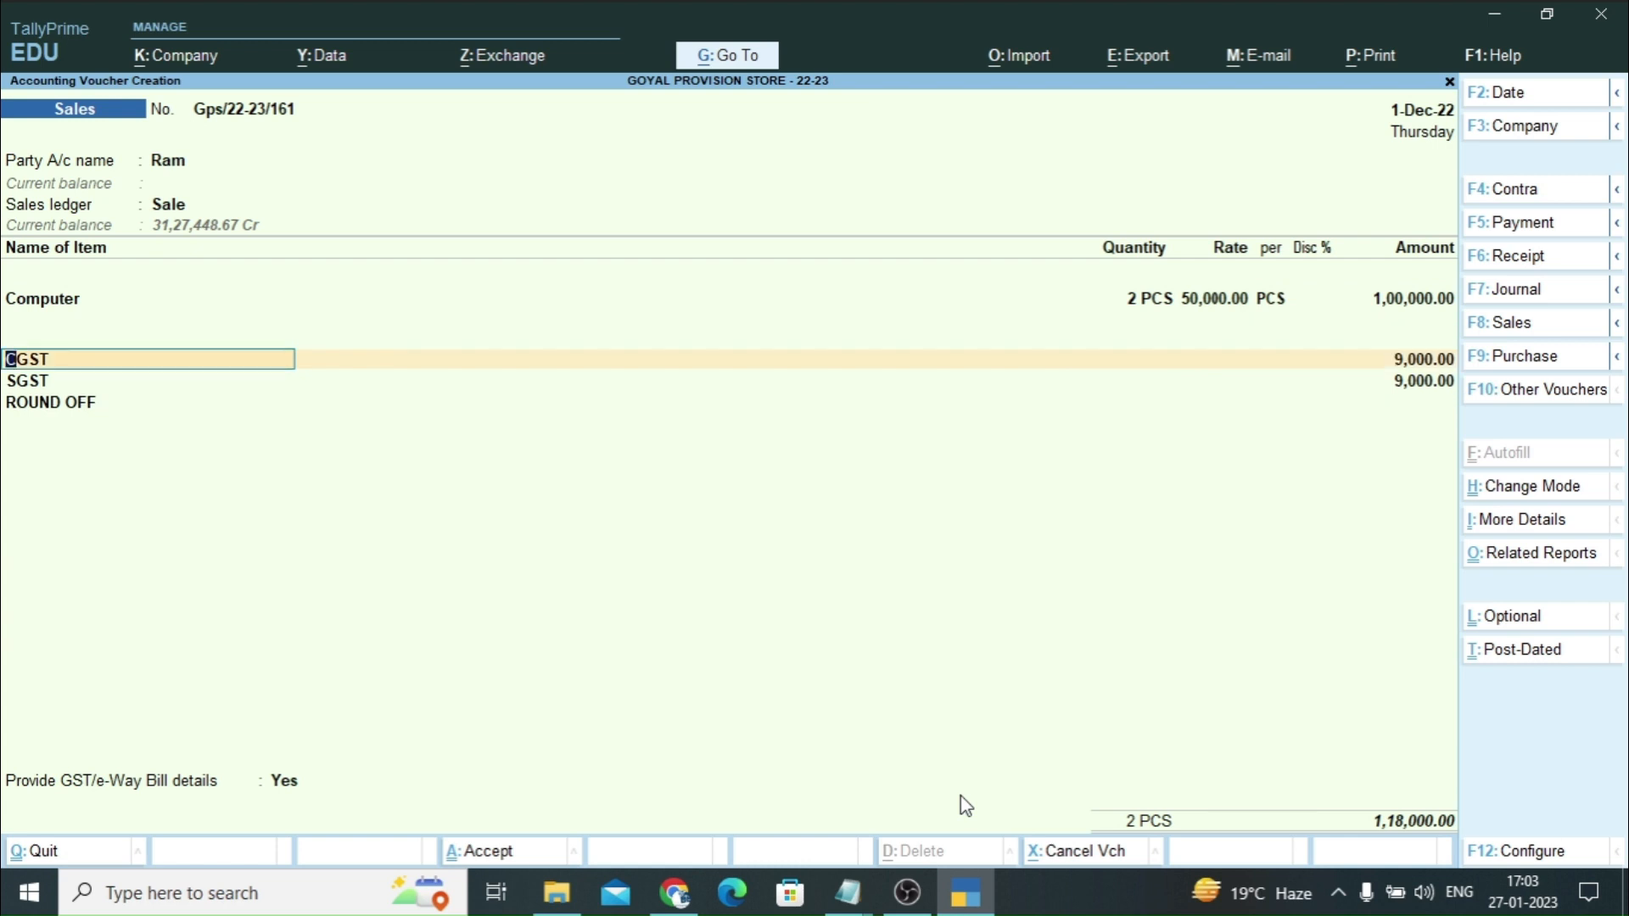
Accept the CGST, SGST and ROUND OFF lines of the sales voucher with their calculated amounts
{"action": "key", "text": "Return"}
{"action": "key", "text": "Return"}
{"action": "key", "text": "Return"}
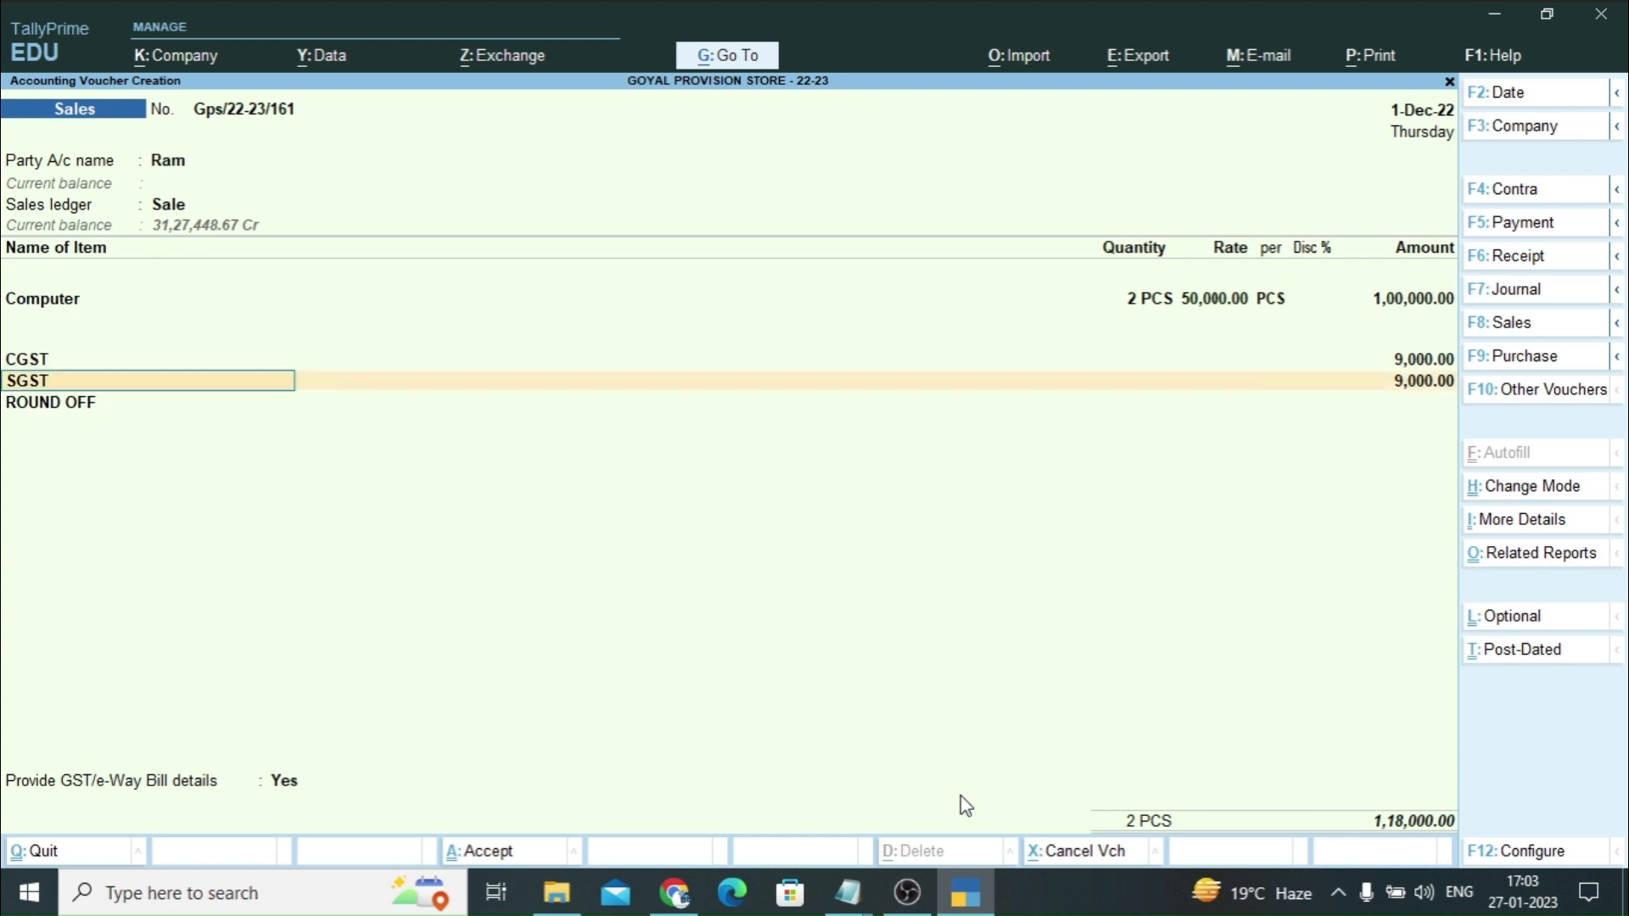
{"action": "key", "text": "Return"}
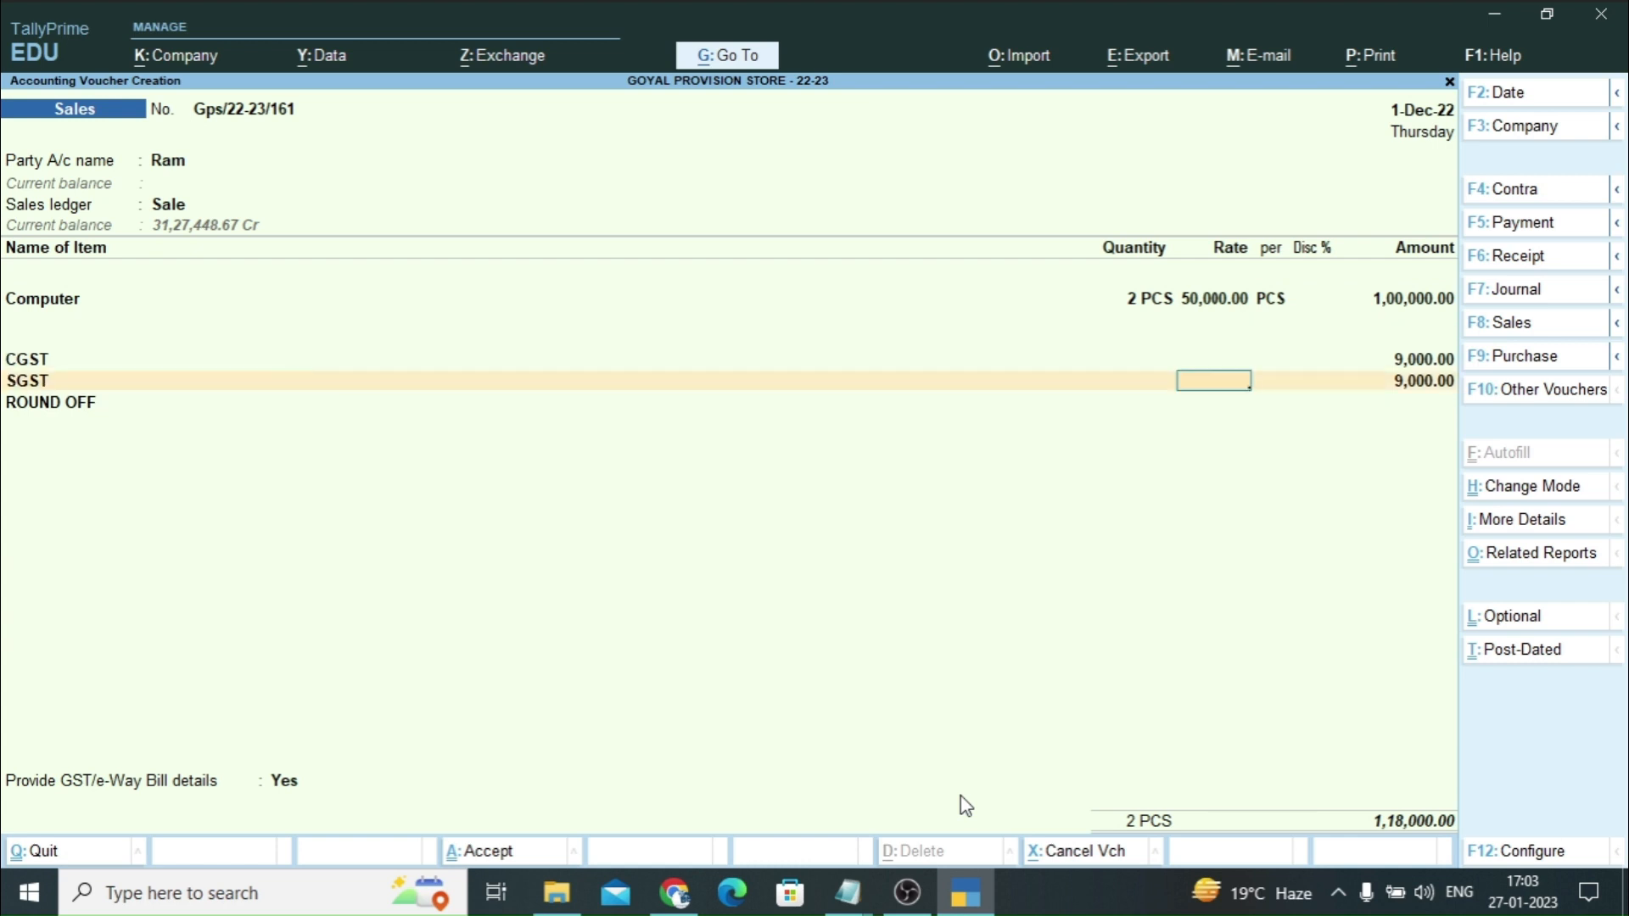
{"action": "key", "text": "Return"}
{"action": "key", "text": "Return"}
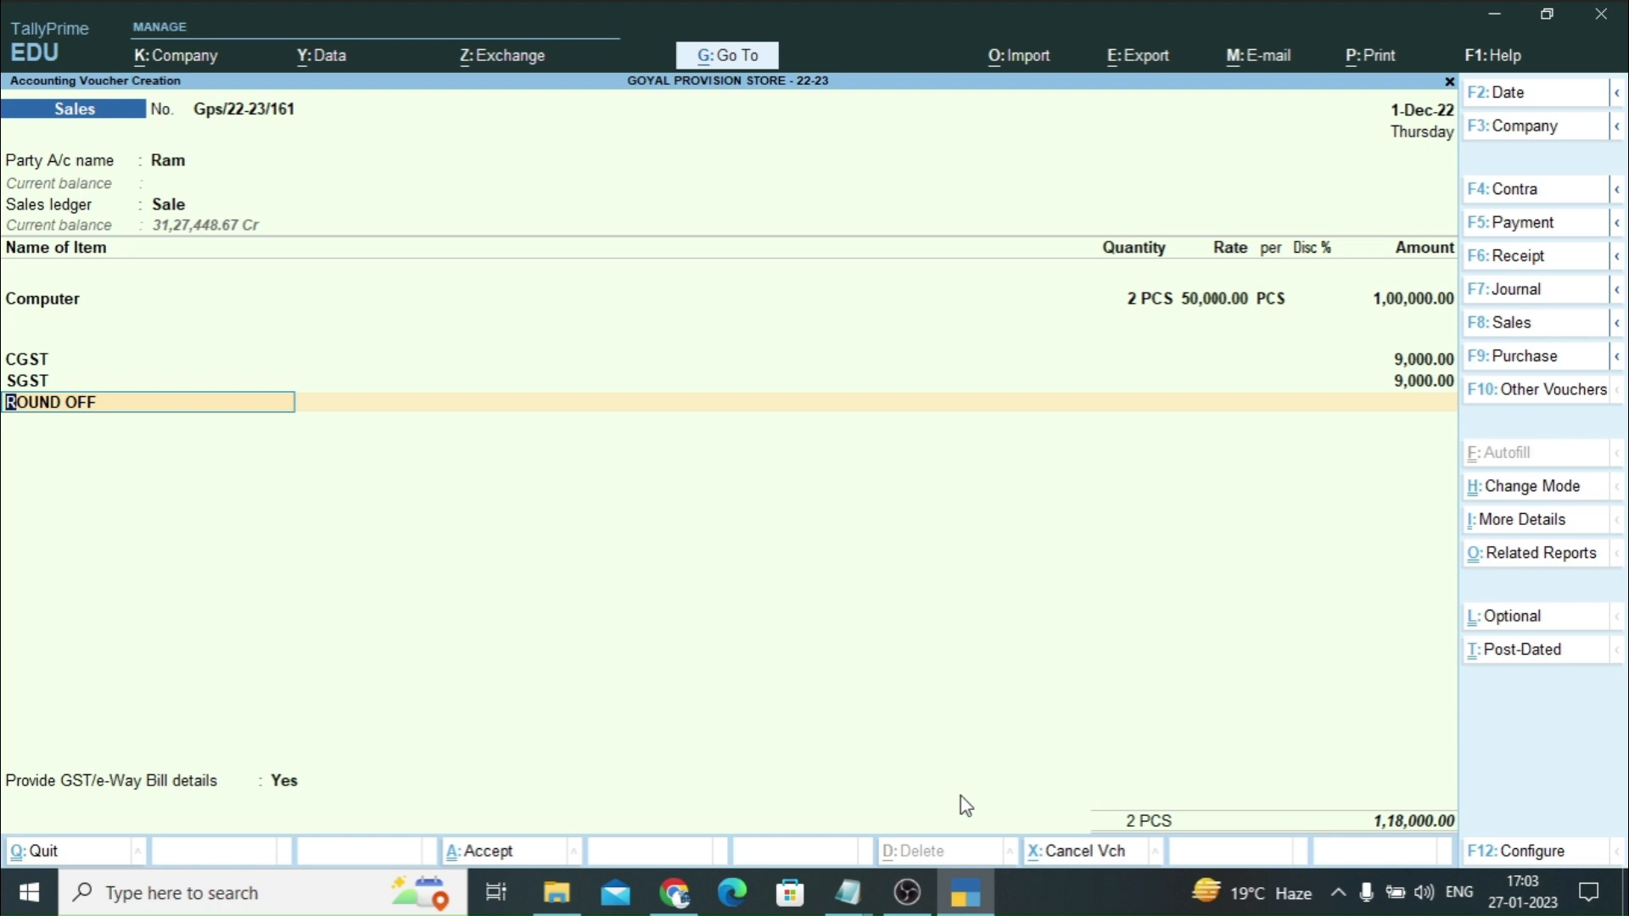
{"action": "key", "text": "Return"}
{"action": "key", "text": "Return"}
{"action": "key", "text": "Return"}
{"action": "key", "text": "Return"}
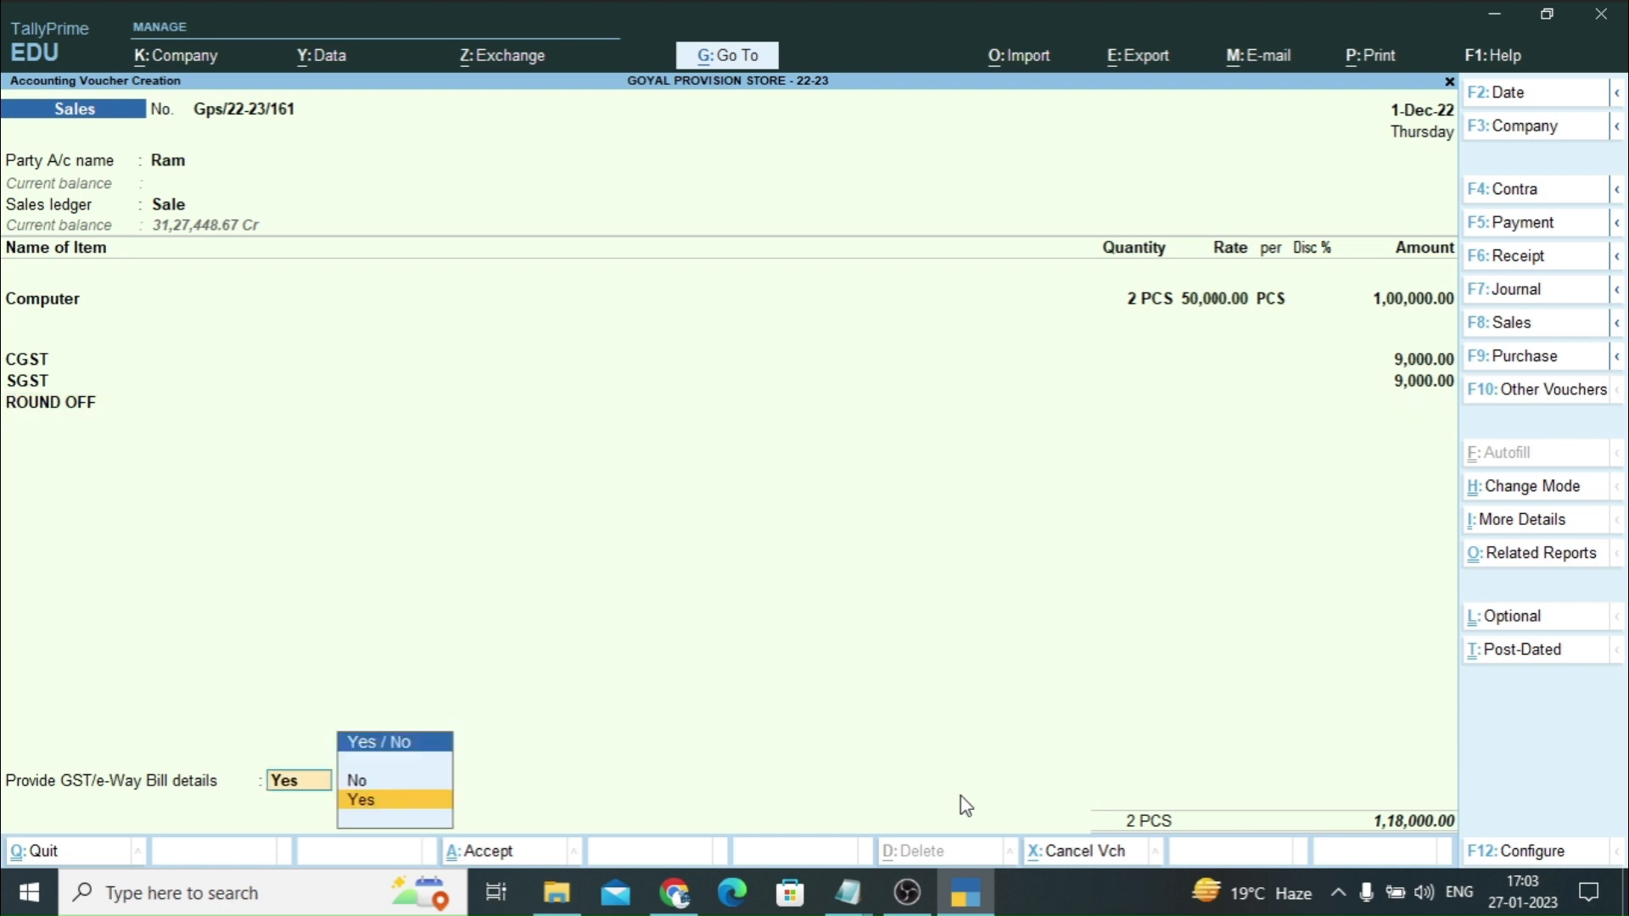
Set Provide GST/e-Way Bill details to No, save the sales voucher and leave voucher creation
{"action": "key", "text": "Down"}
{"action": "key", "text": "Return"}
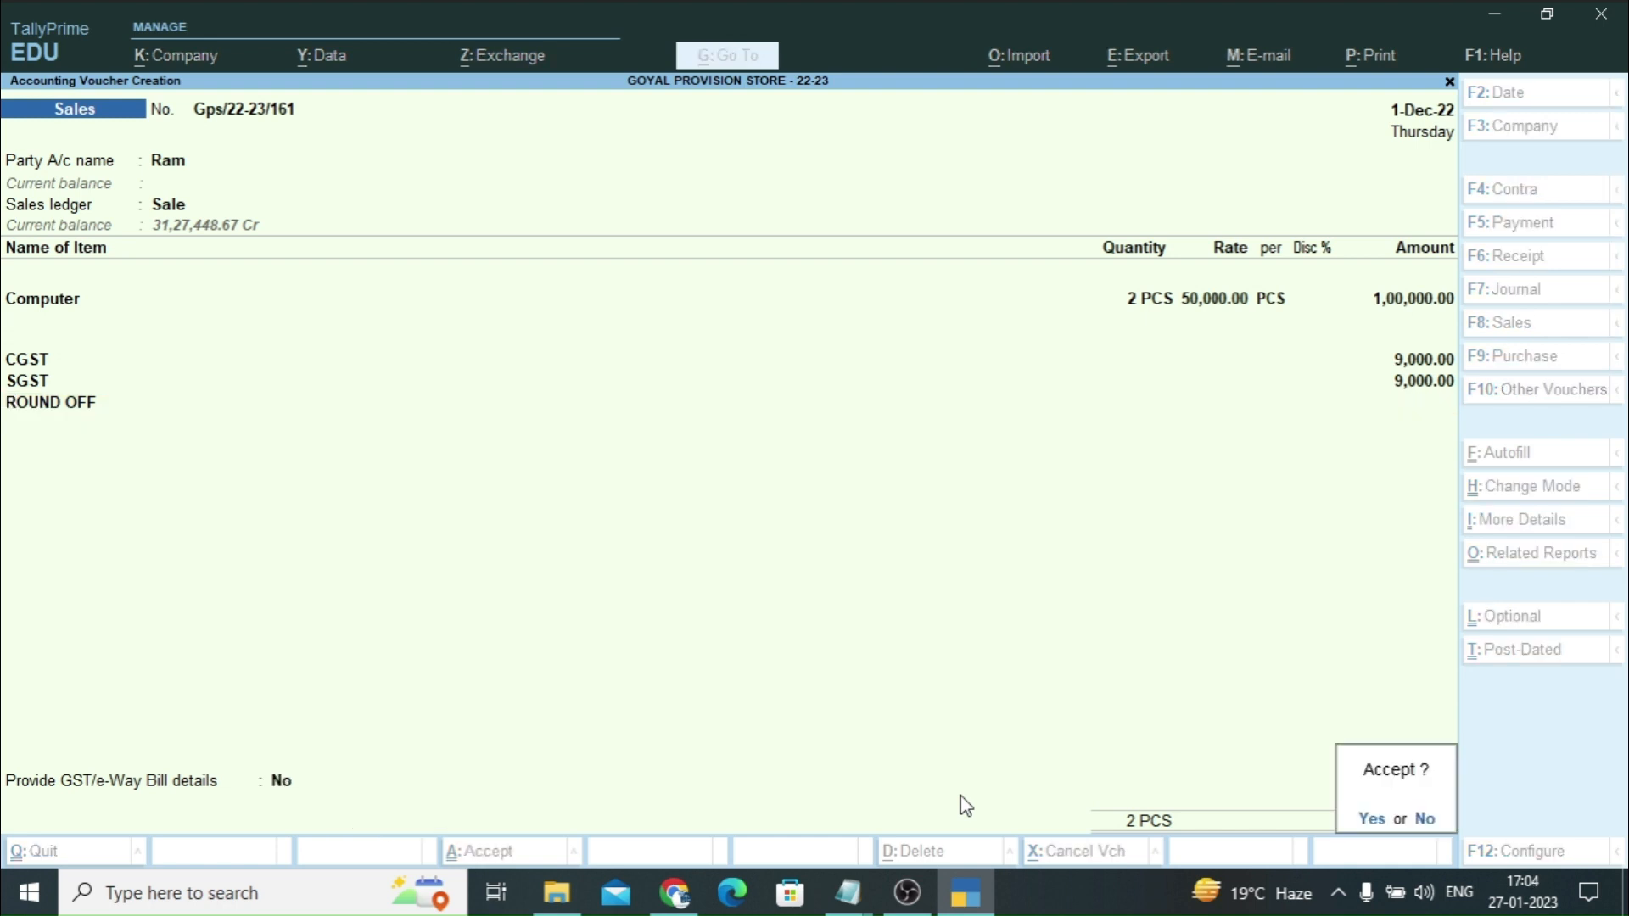
{"action": "key", "text": "Return"}
{"action": "key", "text": "Escape"}
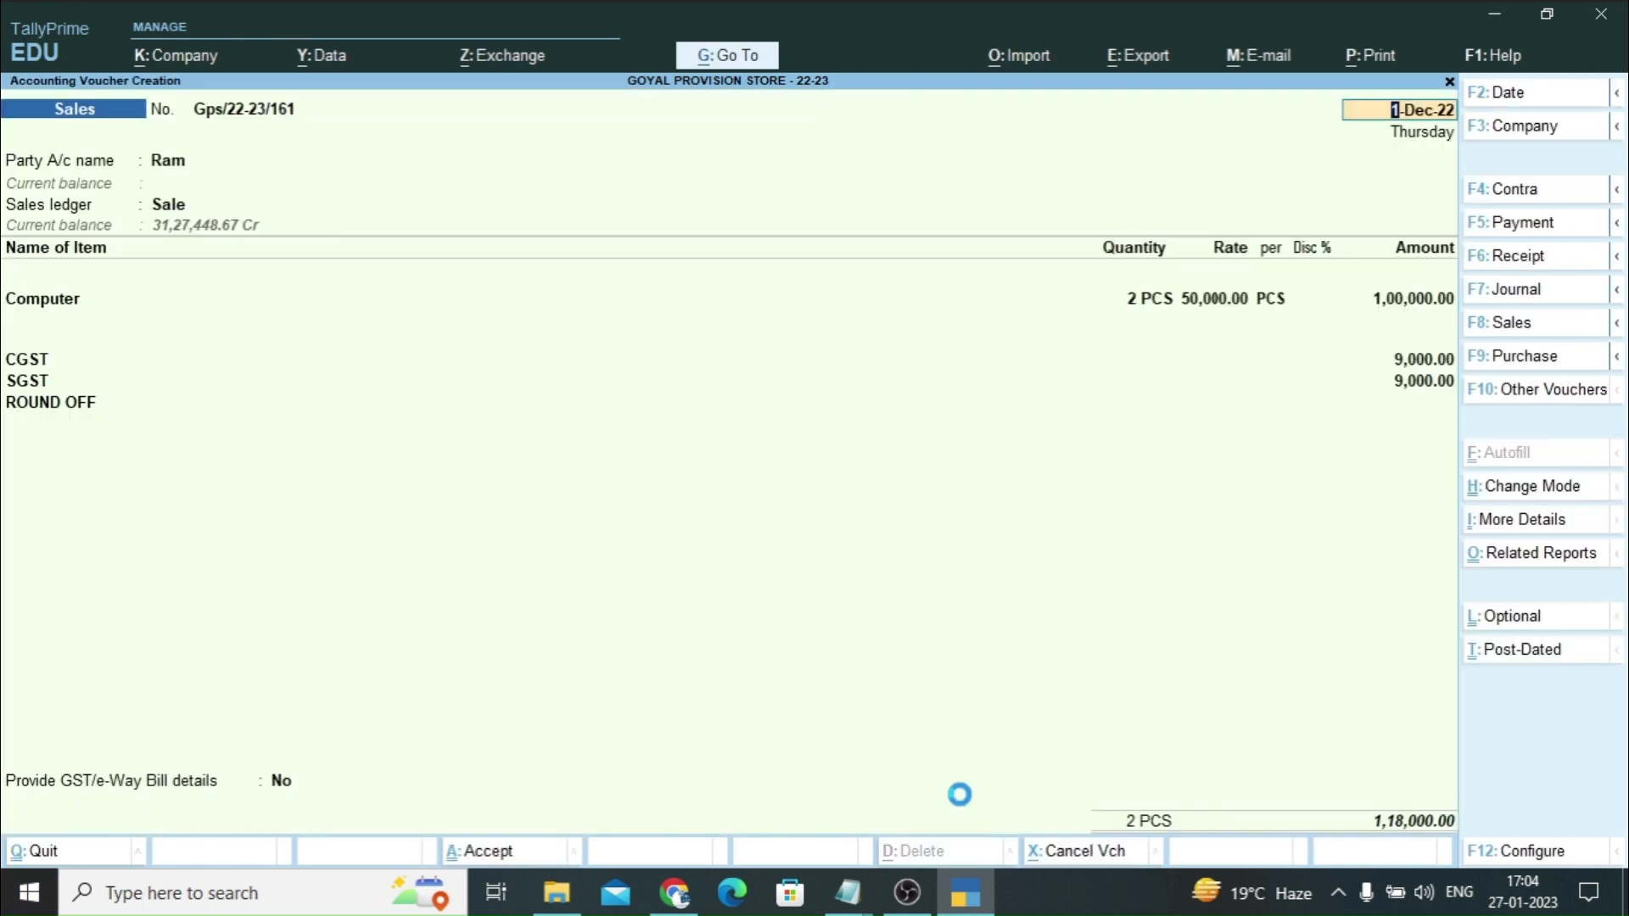
{"action": "key", "text": "Escape"}
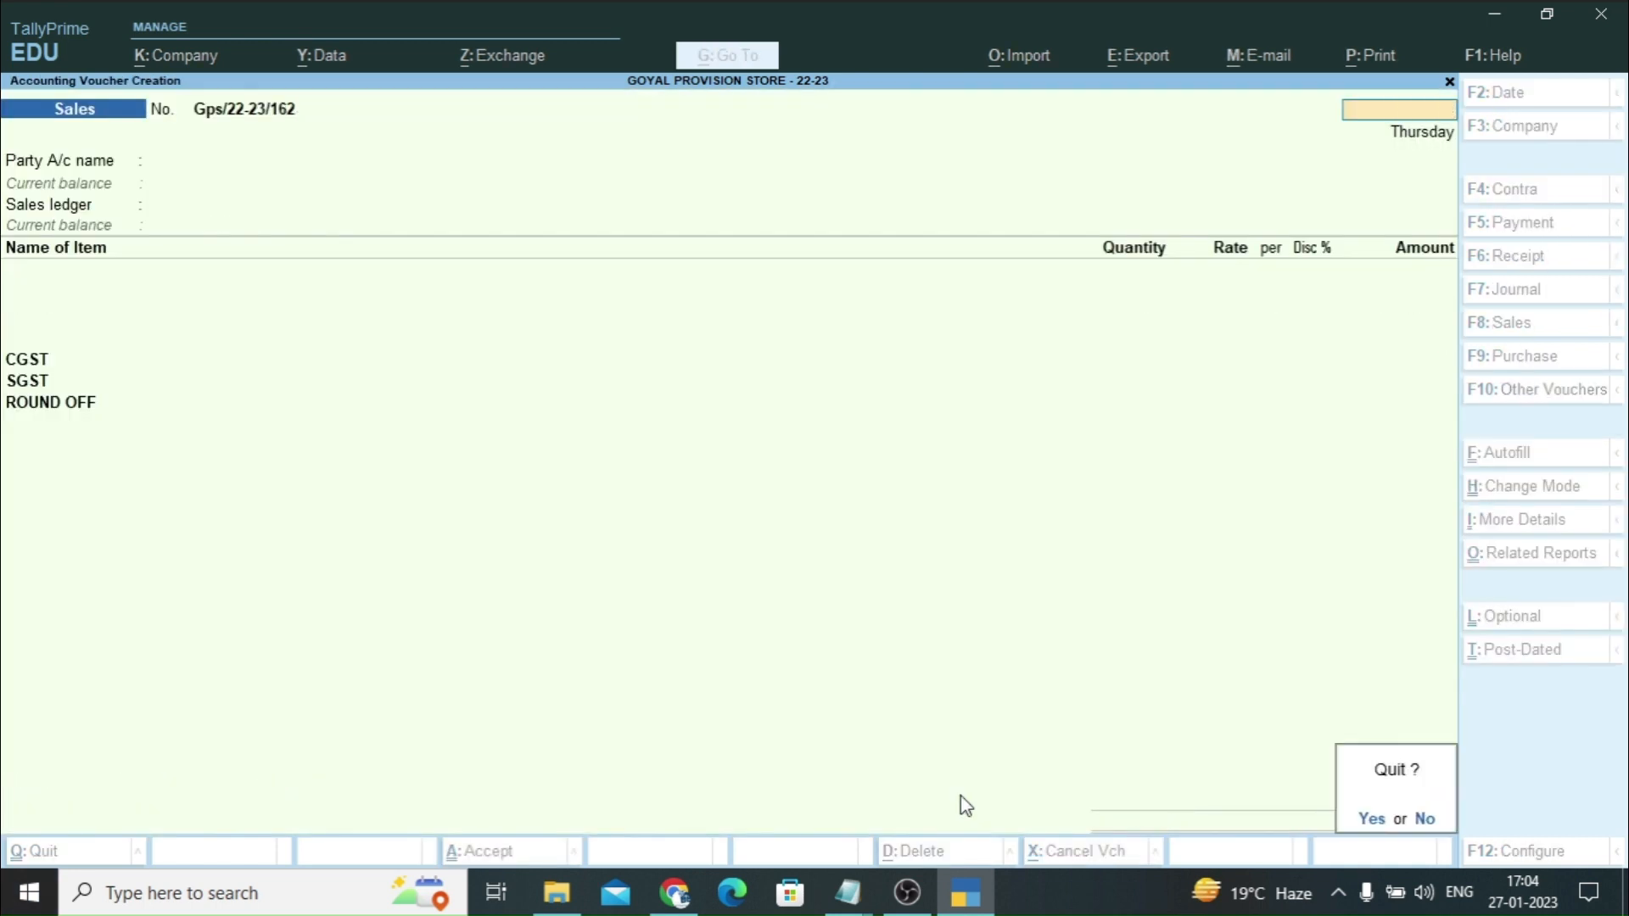
{"action": "key", "text": "Return"}
Display the ledger vouchers report for the customer's account
{"action": "key", "text": "d"}
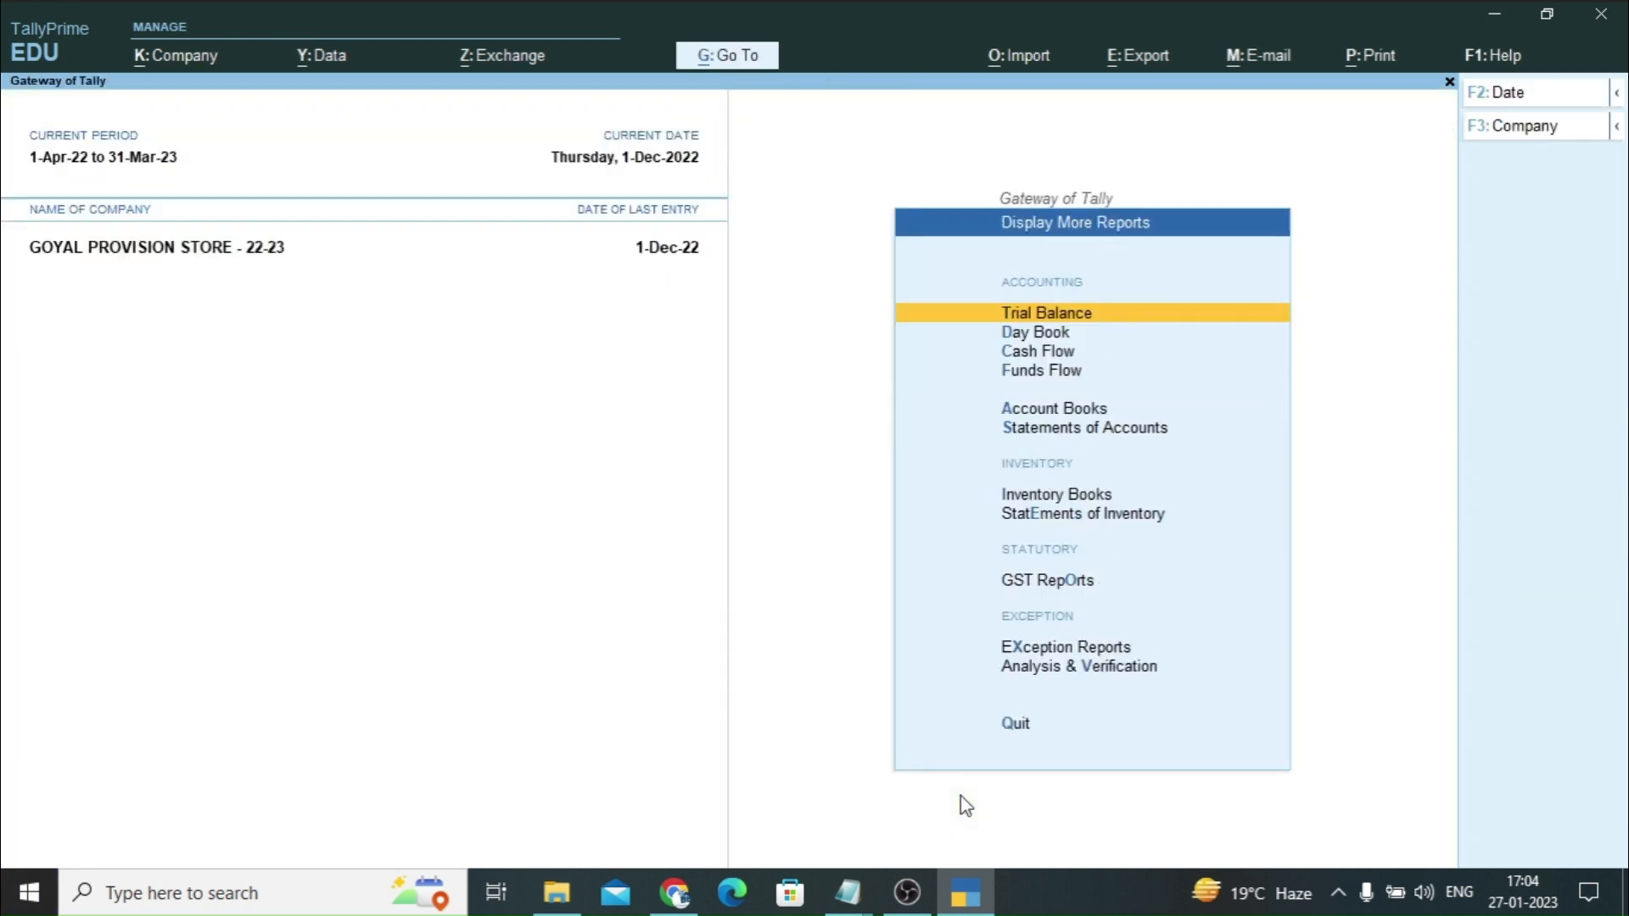
{"action": "key", "text": "a"}
{"action": "key", "text": "l"}
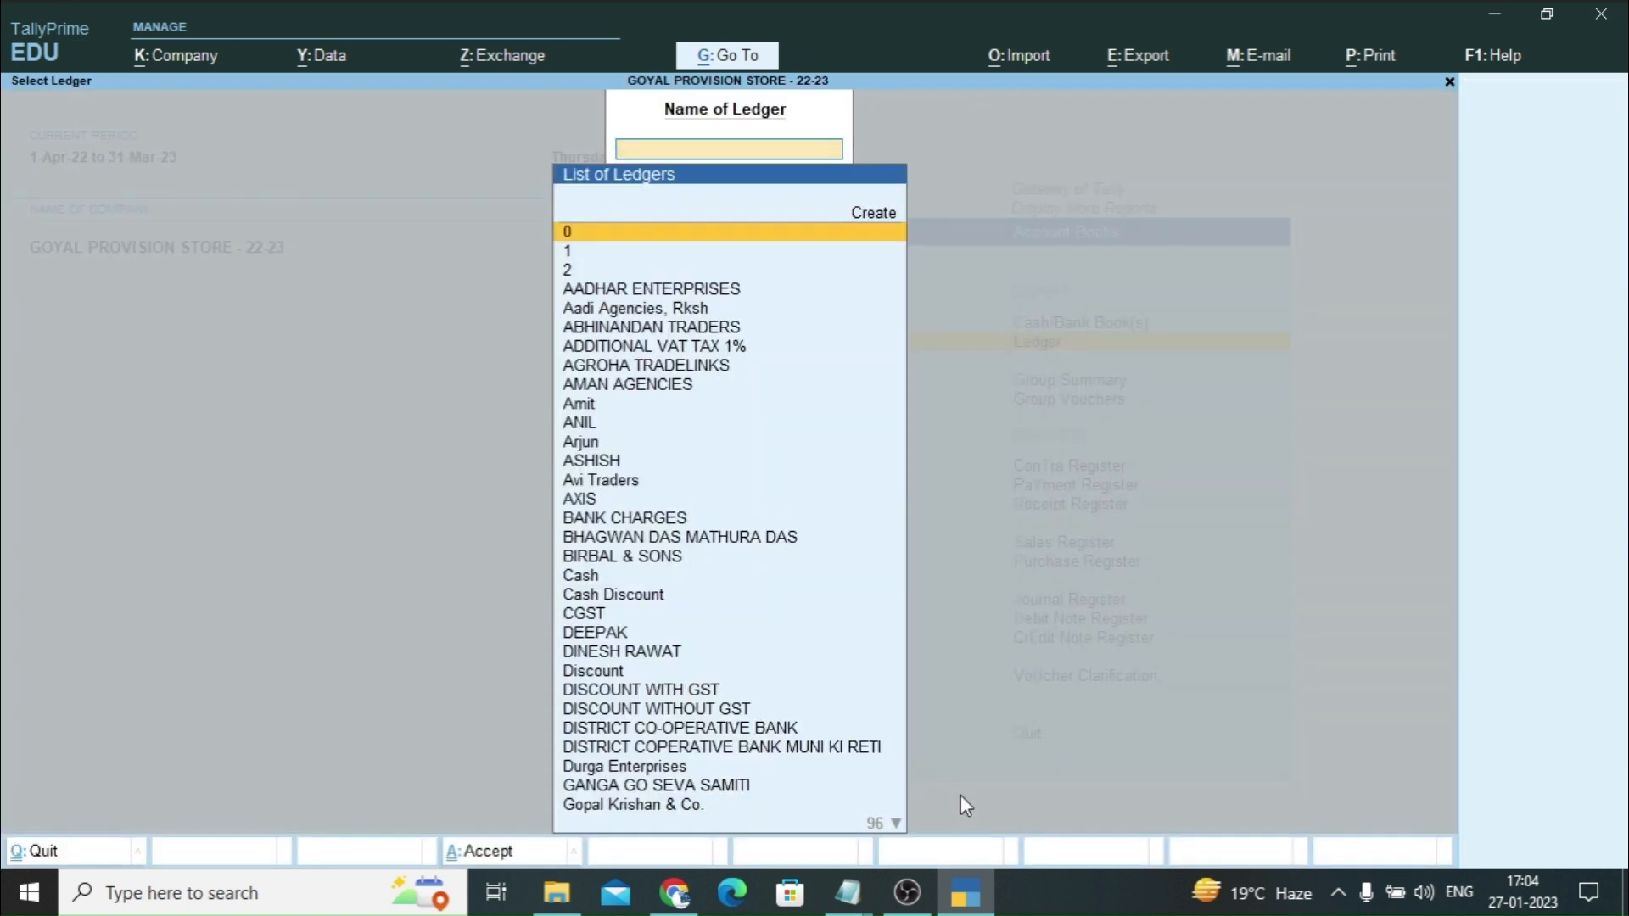
{"action": "type", "text": "R"}
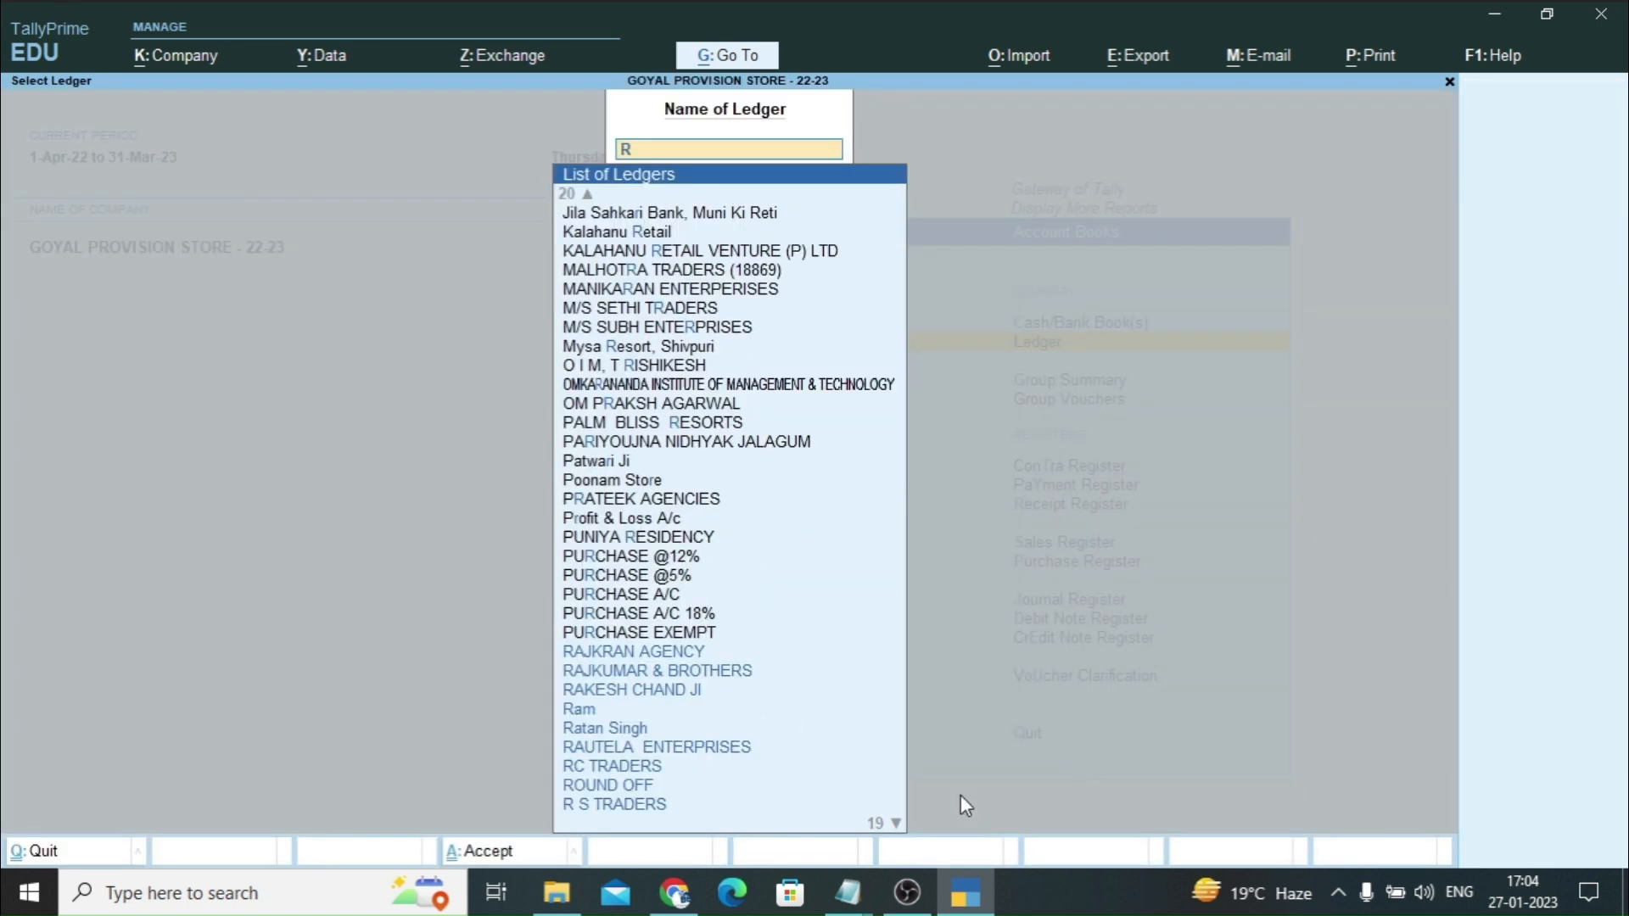
{"action": "type", "text": "am"}
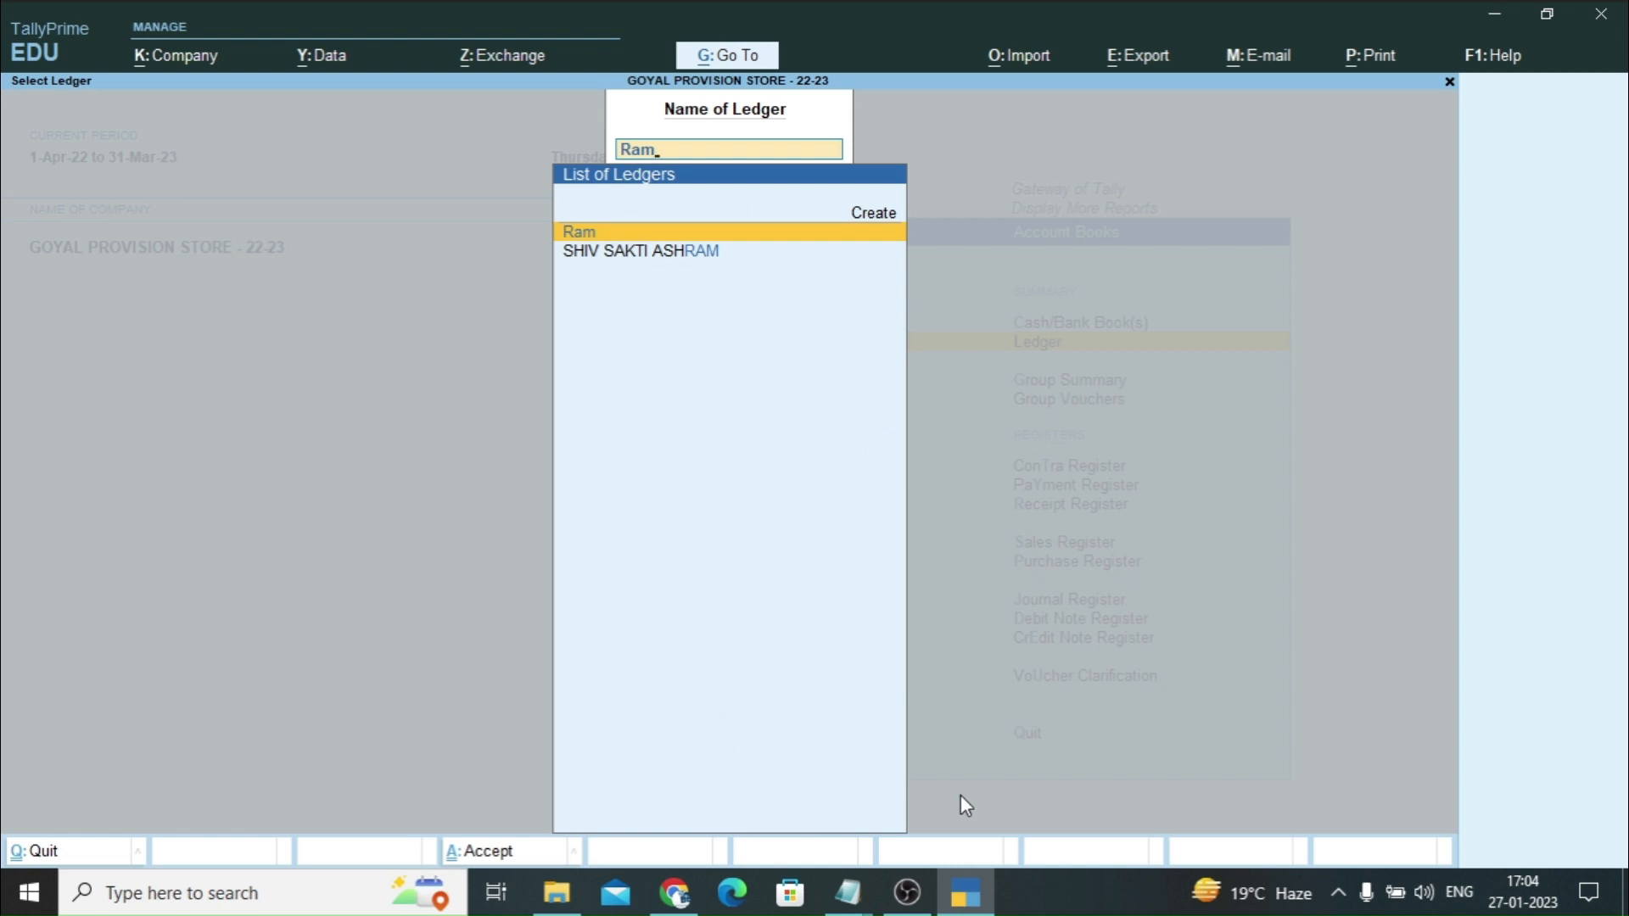
{"action": "key", "text": "Return"}
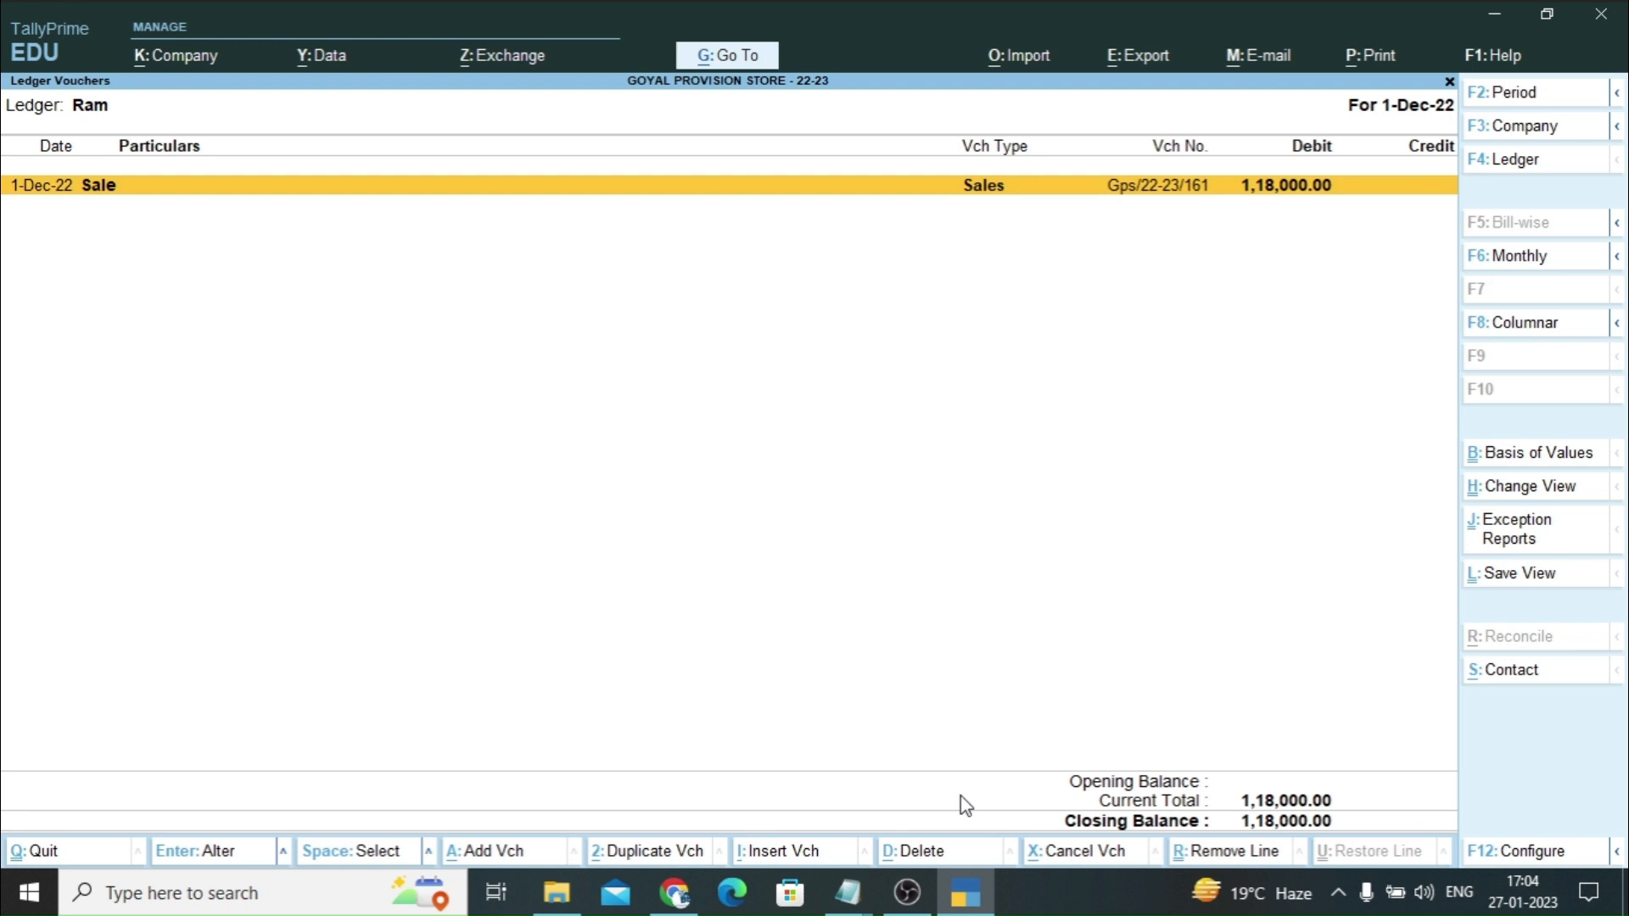
Review the customer's 1-Dec-22 sales voucher from the ledger report, then return to the Gateway of Tally
{"action": "key", "text": "Return"}
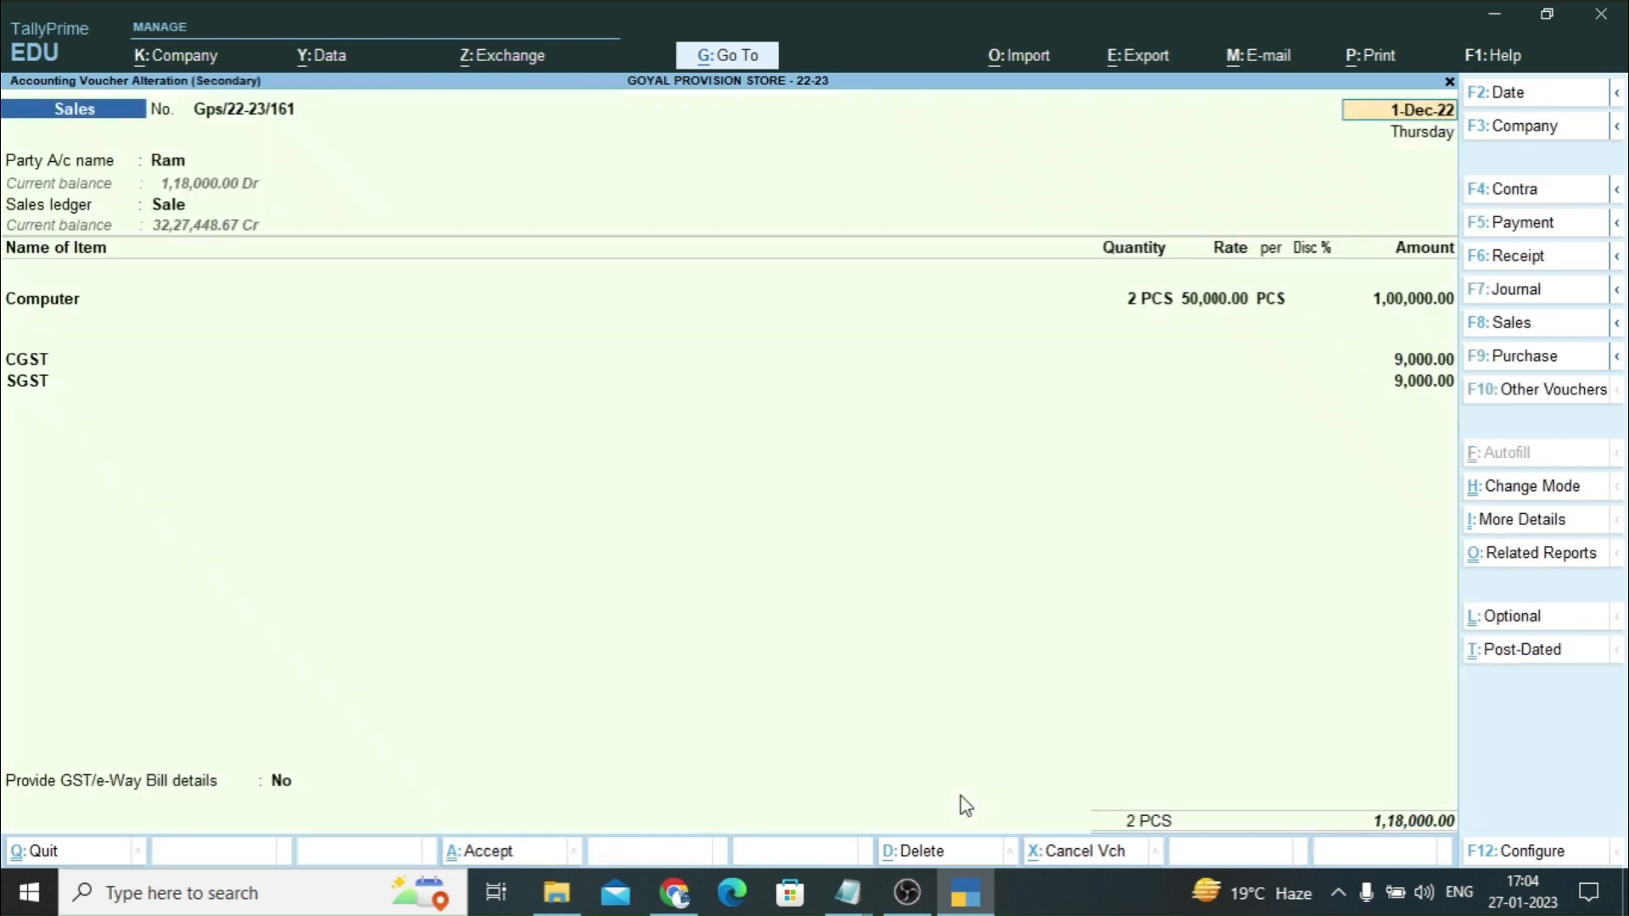
{"action": "key", "text": "Escape"}
{"action": "key", "text": "y"}
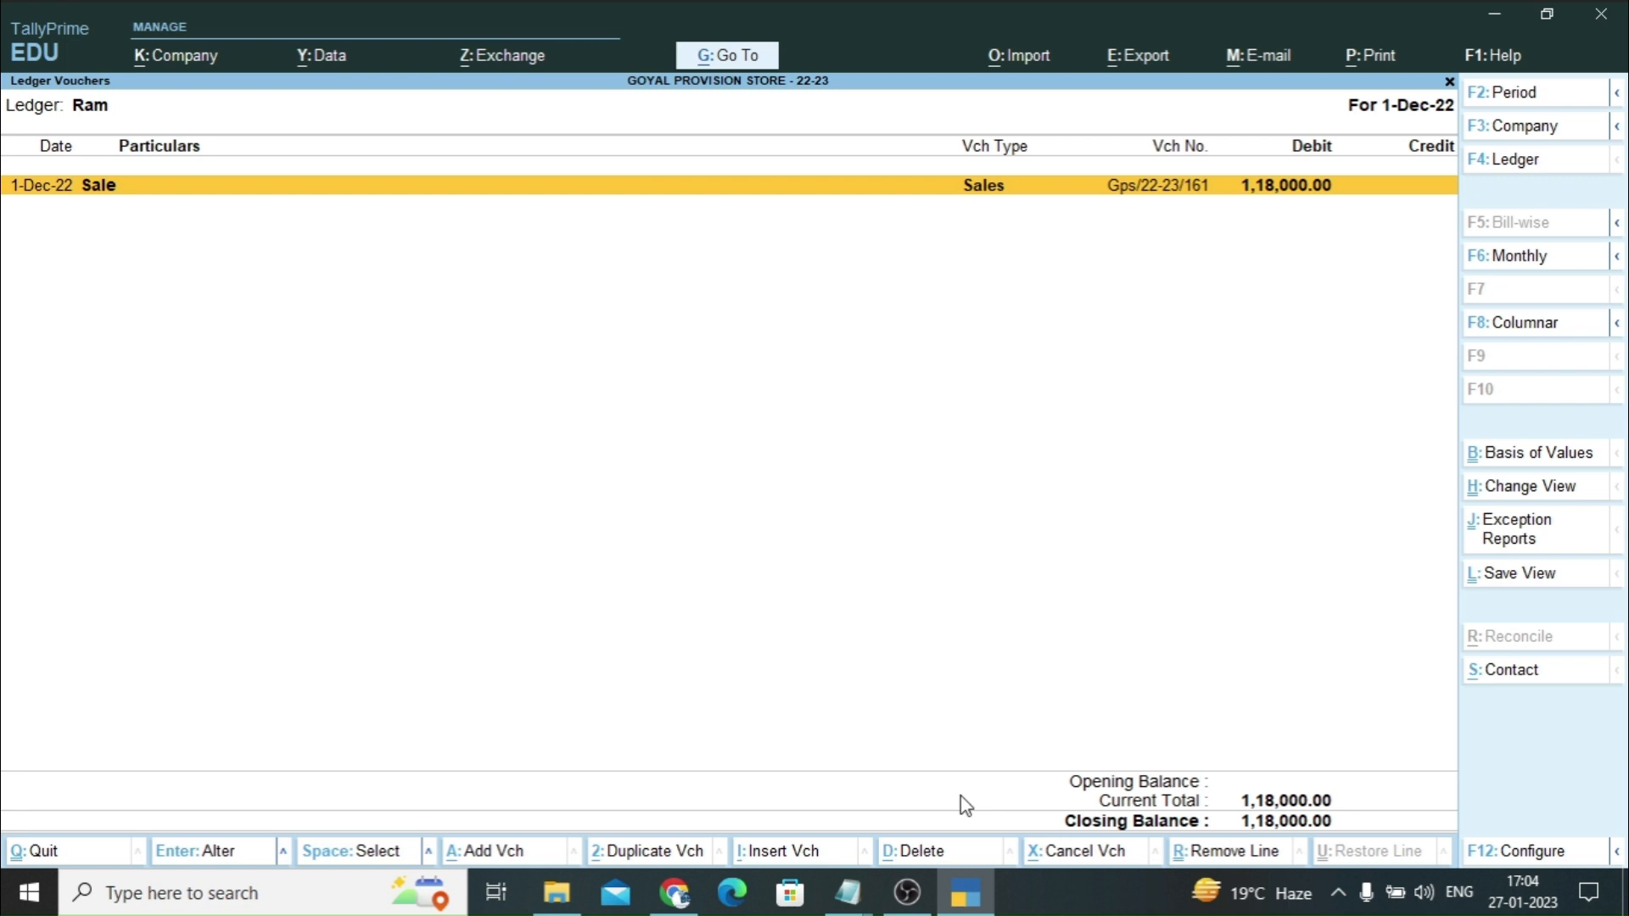
{"action": "key", "text": "Escape"}
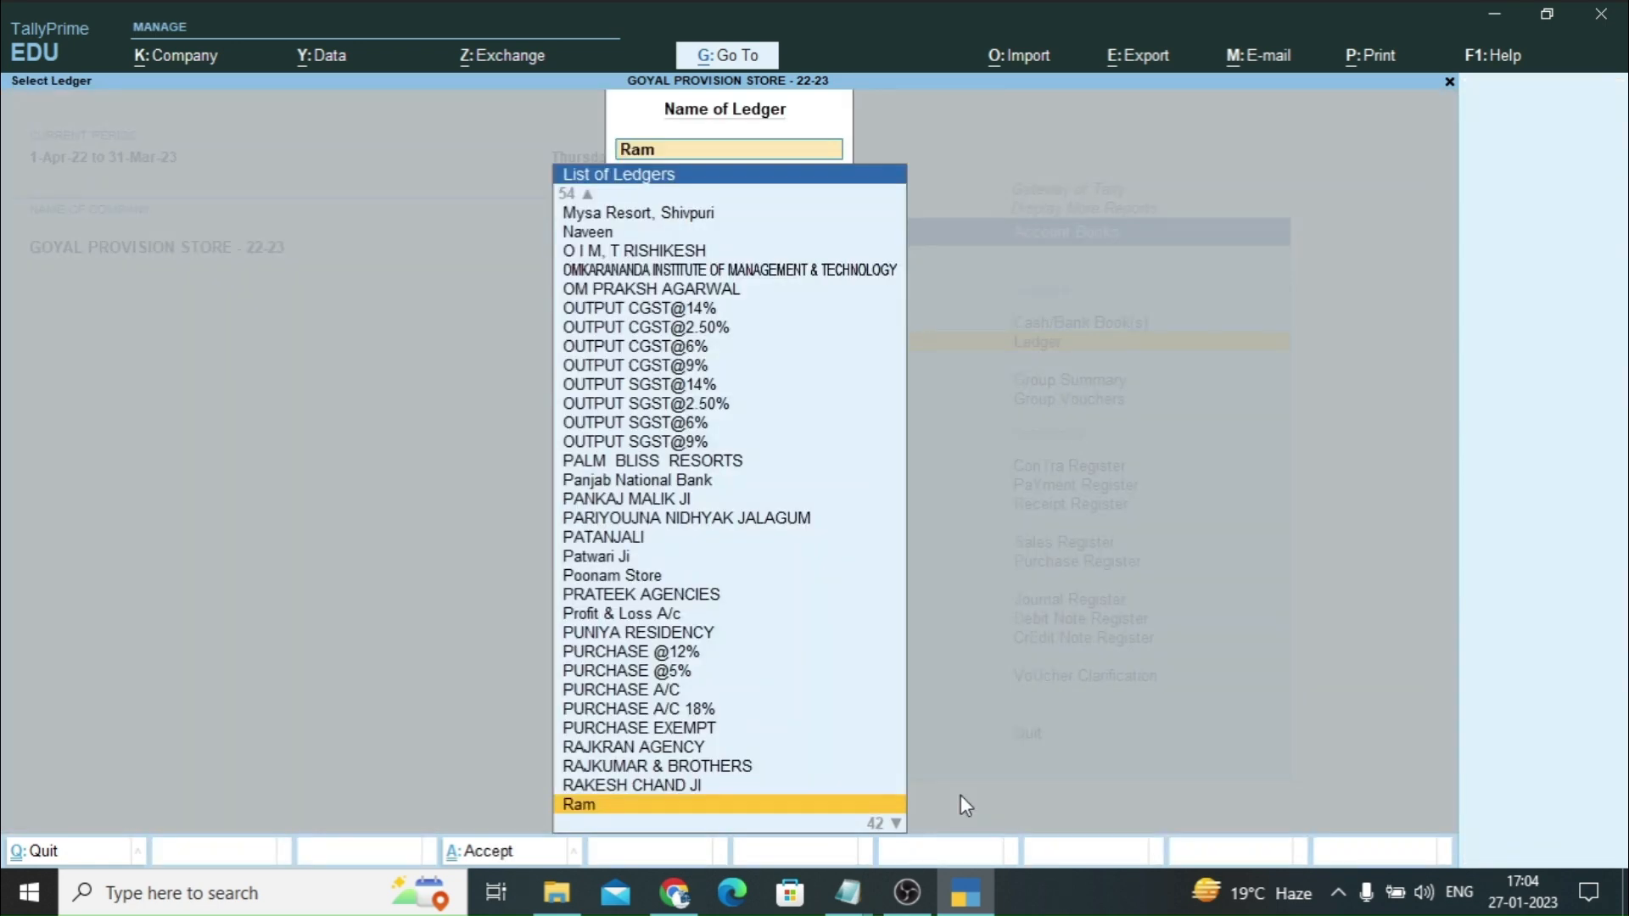
{"action": "key", "text": "Escape"}
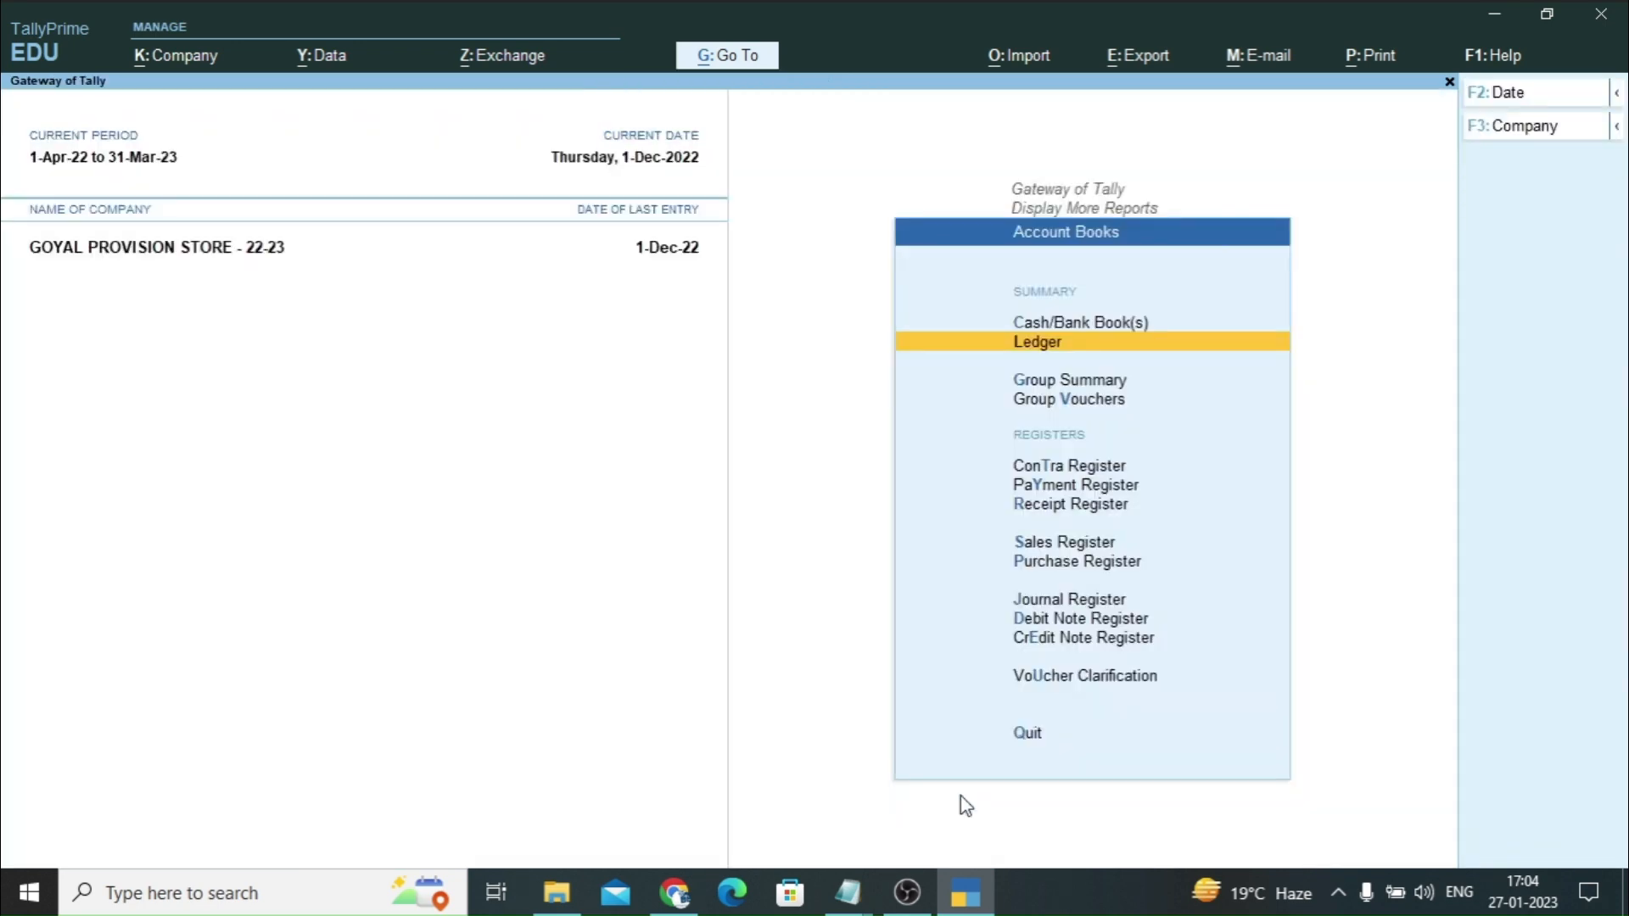
{"action": "key", "text": "Escape"}
{"action": "key", "text": "Escape"}
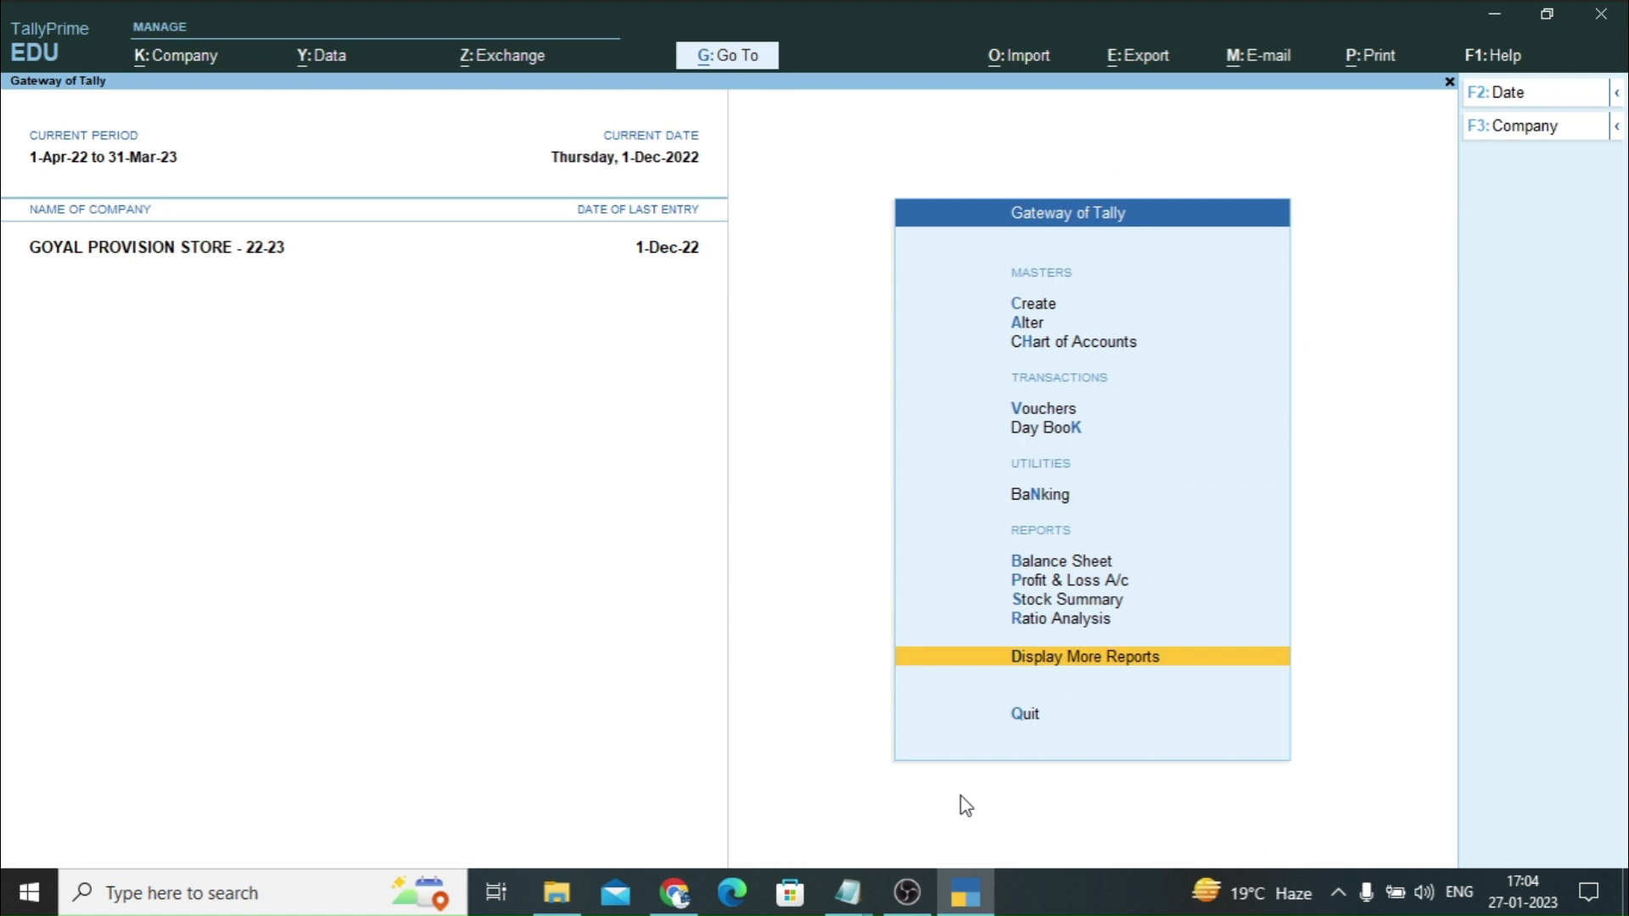
Start a receipt voucher dated 1-Dec-22 and choose the customer's ledger as the credit account, skipping inventory allocations
{"action": "key", "text": "v"}
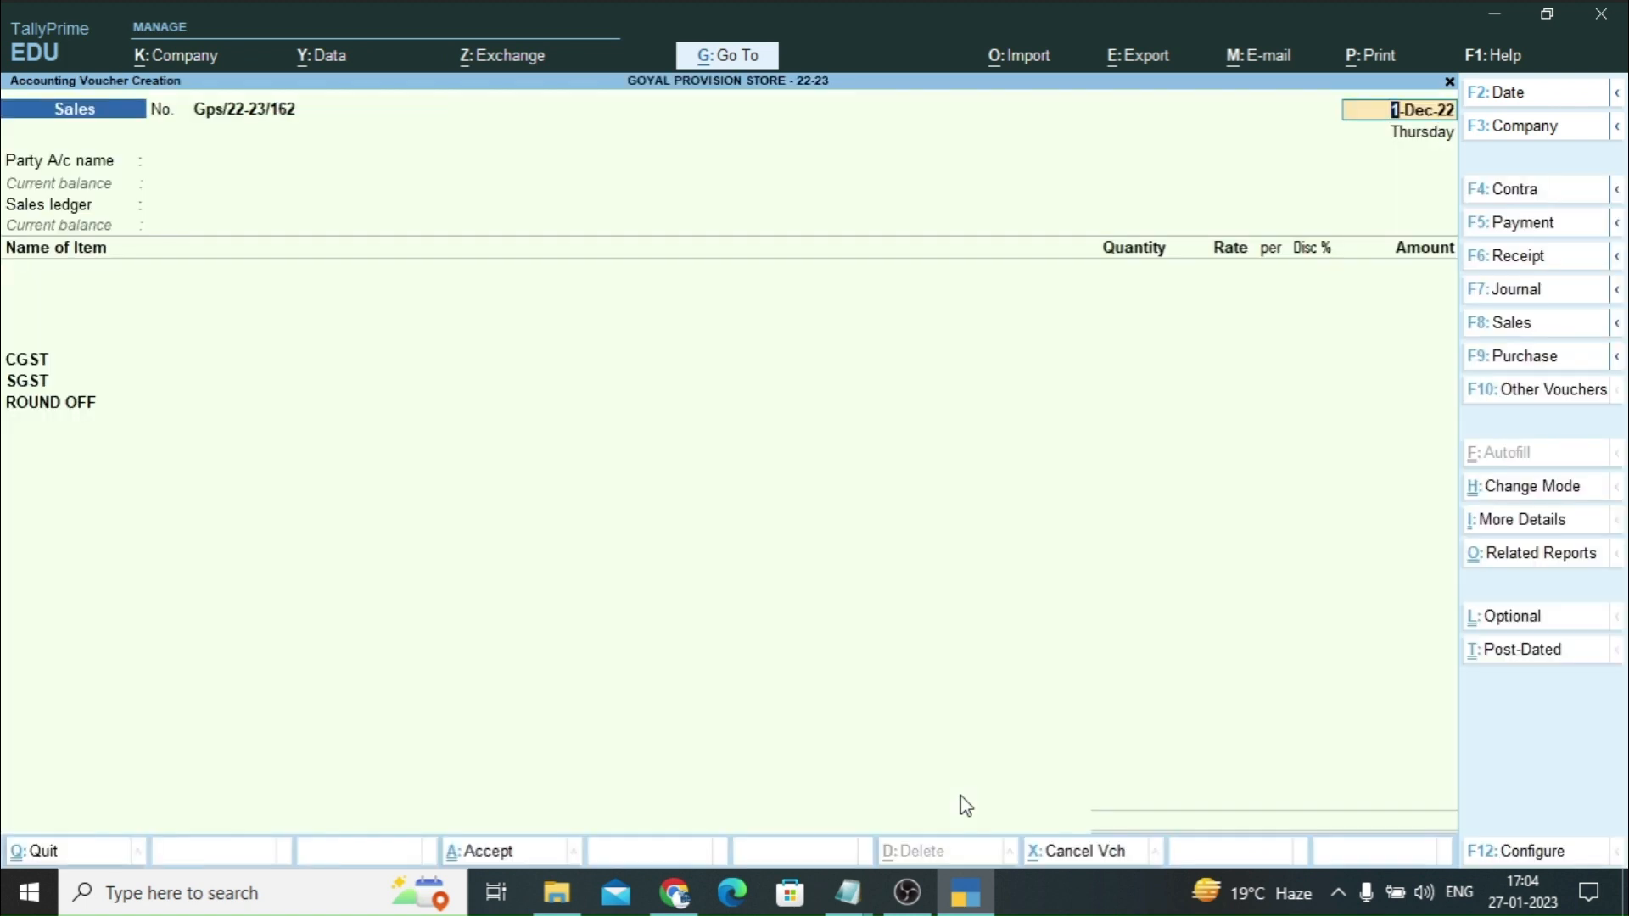
{"action": "key", "text": "F6"}
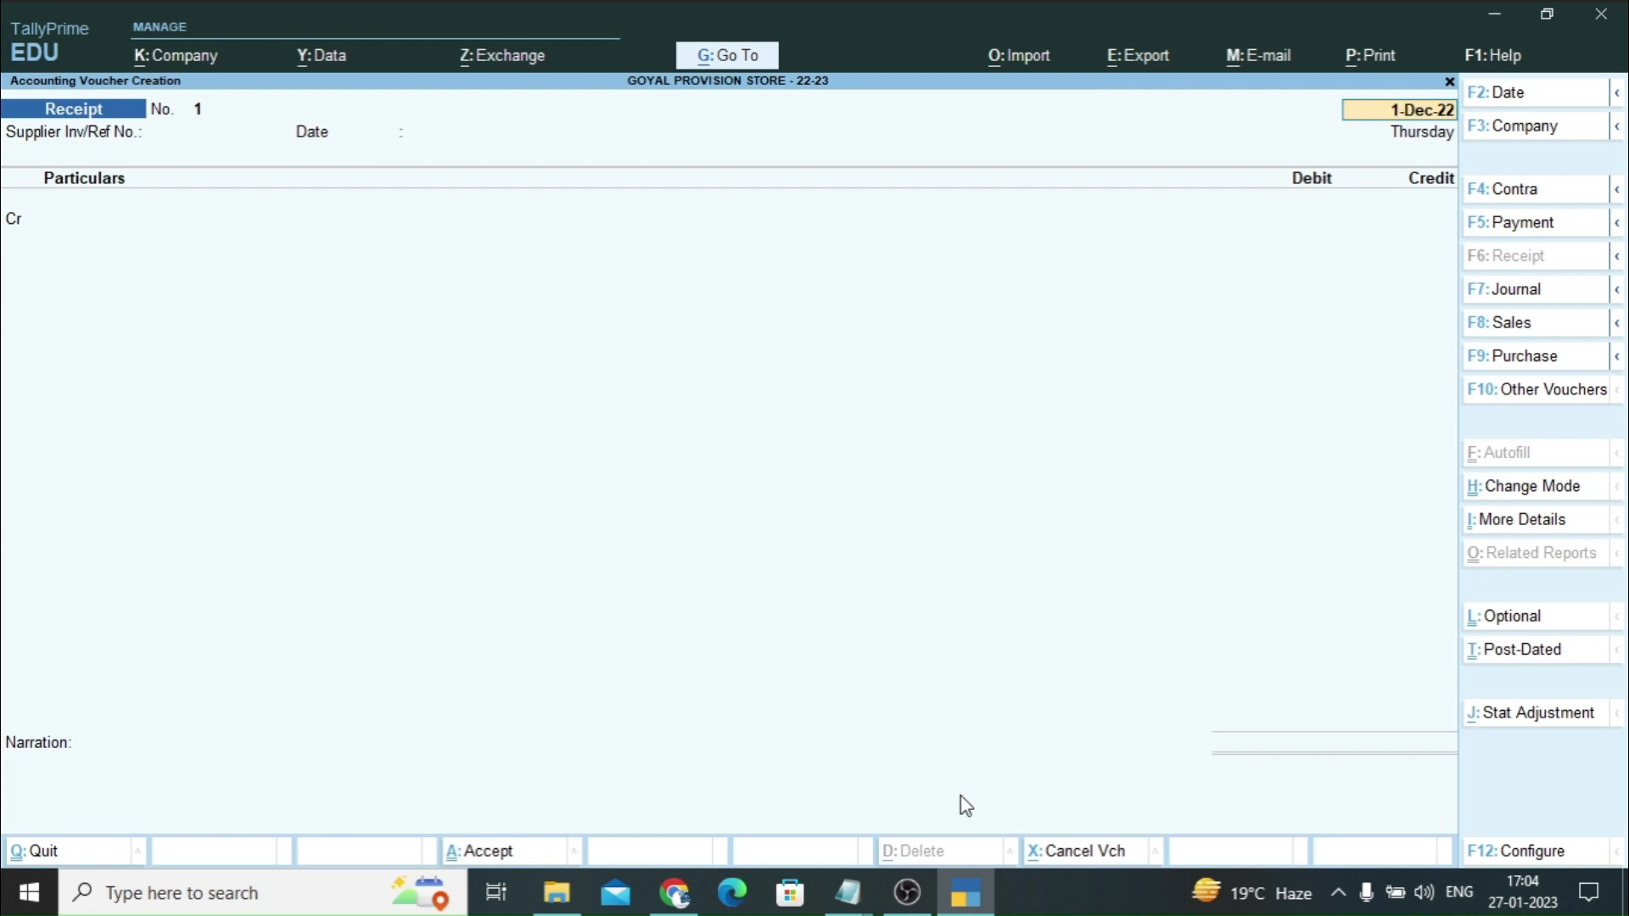
{"action": "key", "text": "Return"}
{"action": "key", "text": "Return"}
{"action": "key", "text": "Return"}
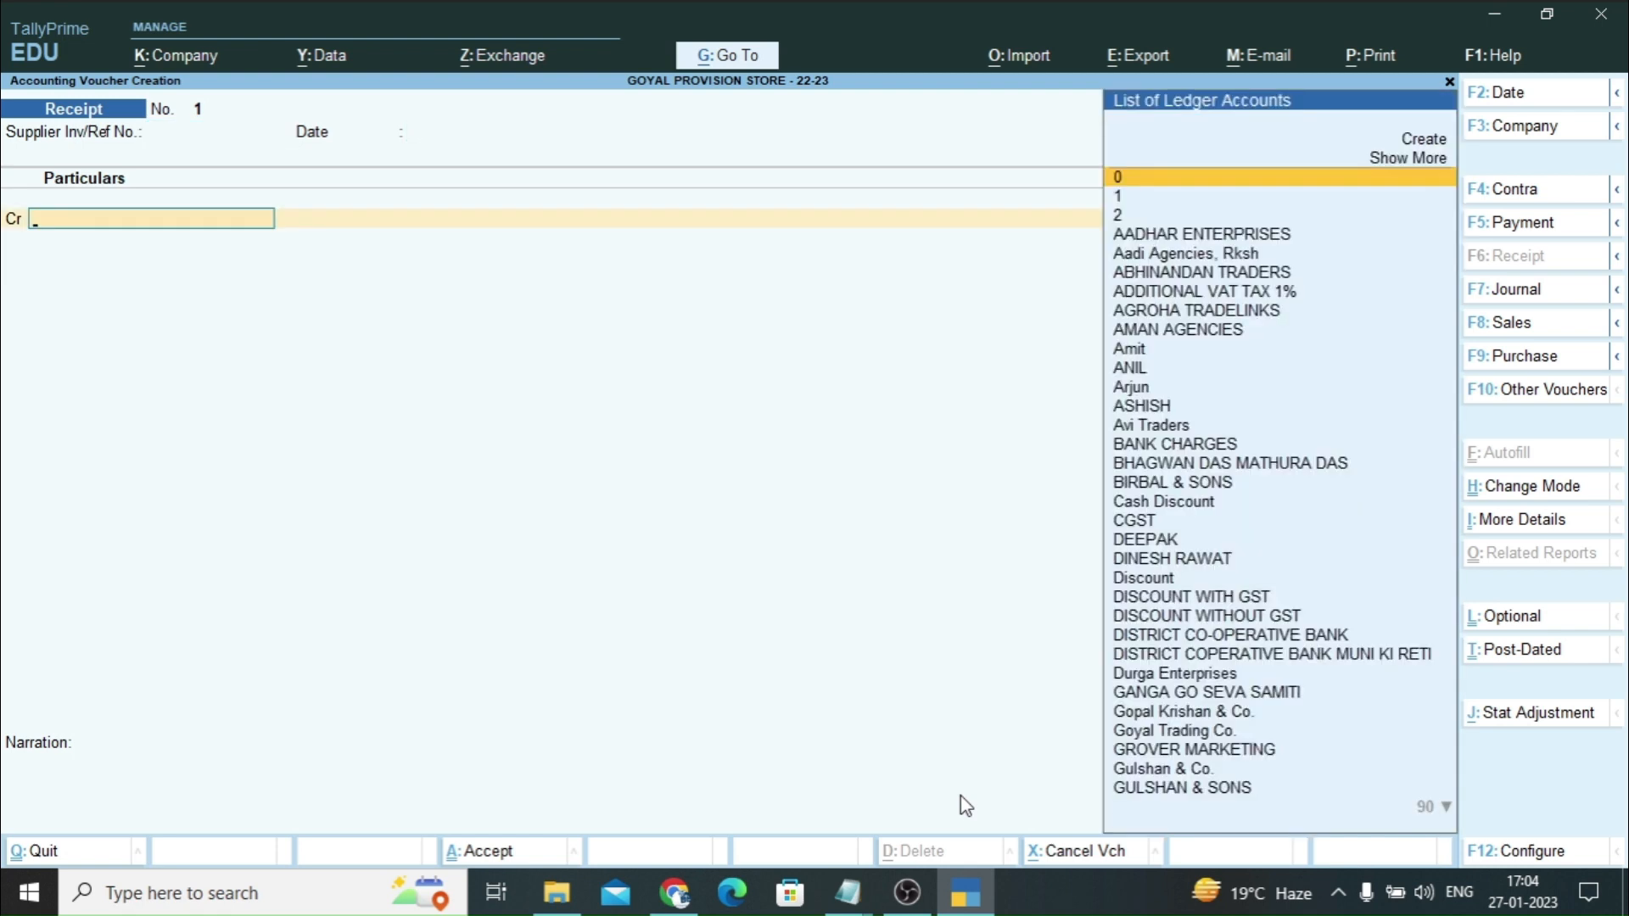
{"action": "type", "text": "Ram"}
{"action": "key", "text": "Return"}
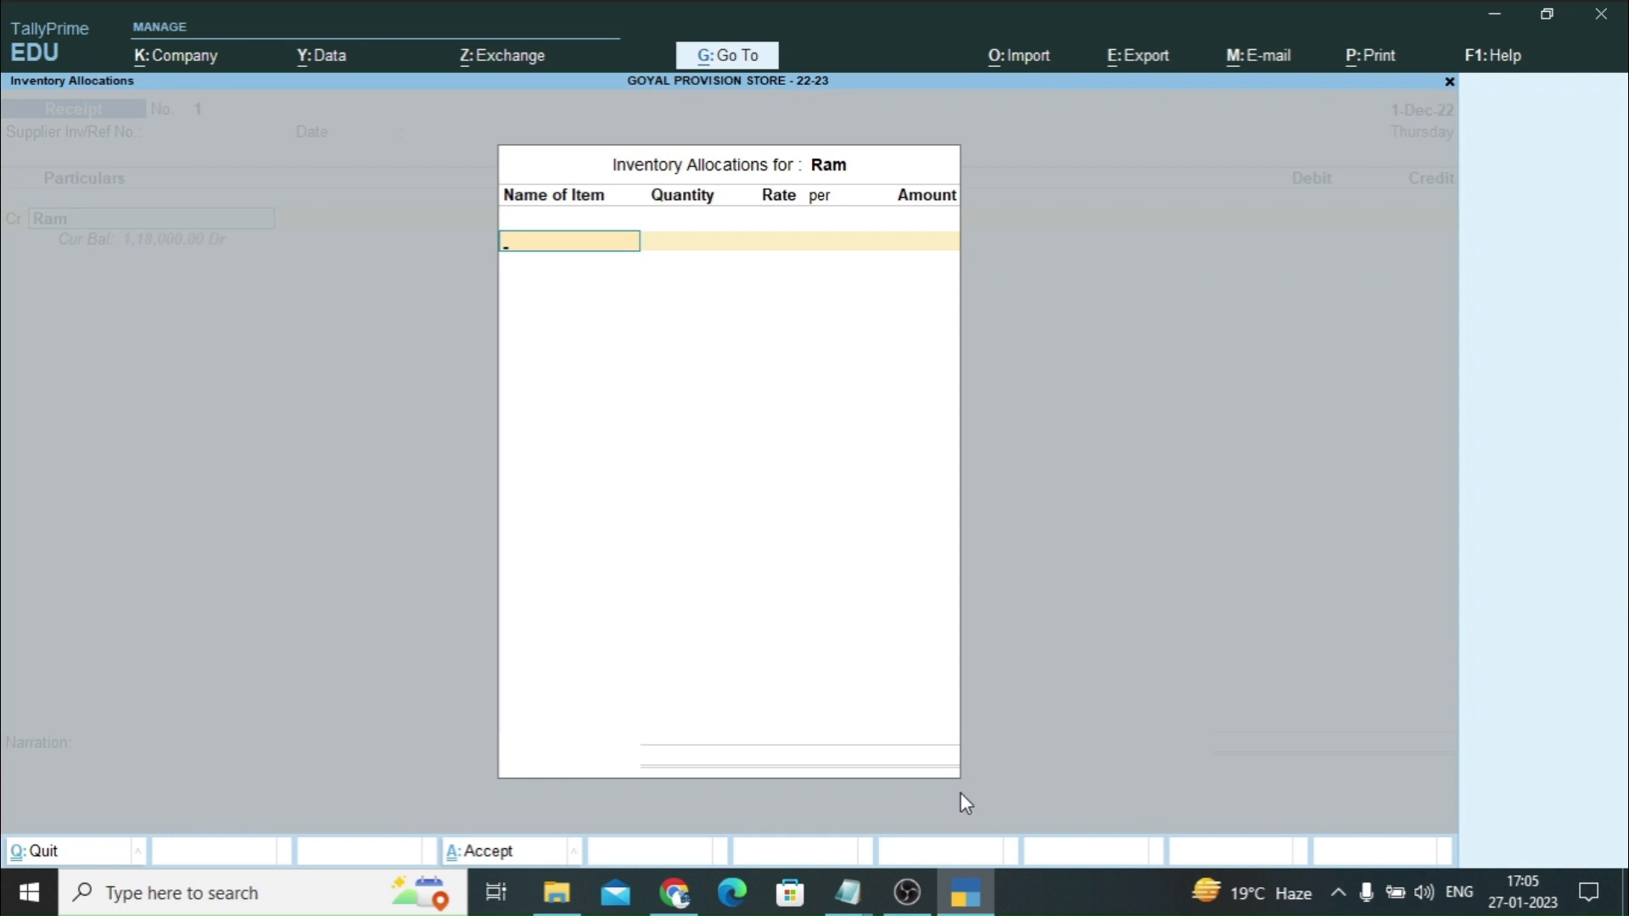
{"action": "key", "text": "Escape"}
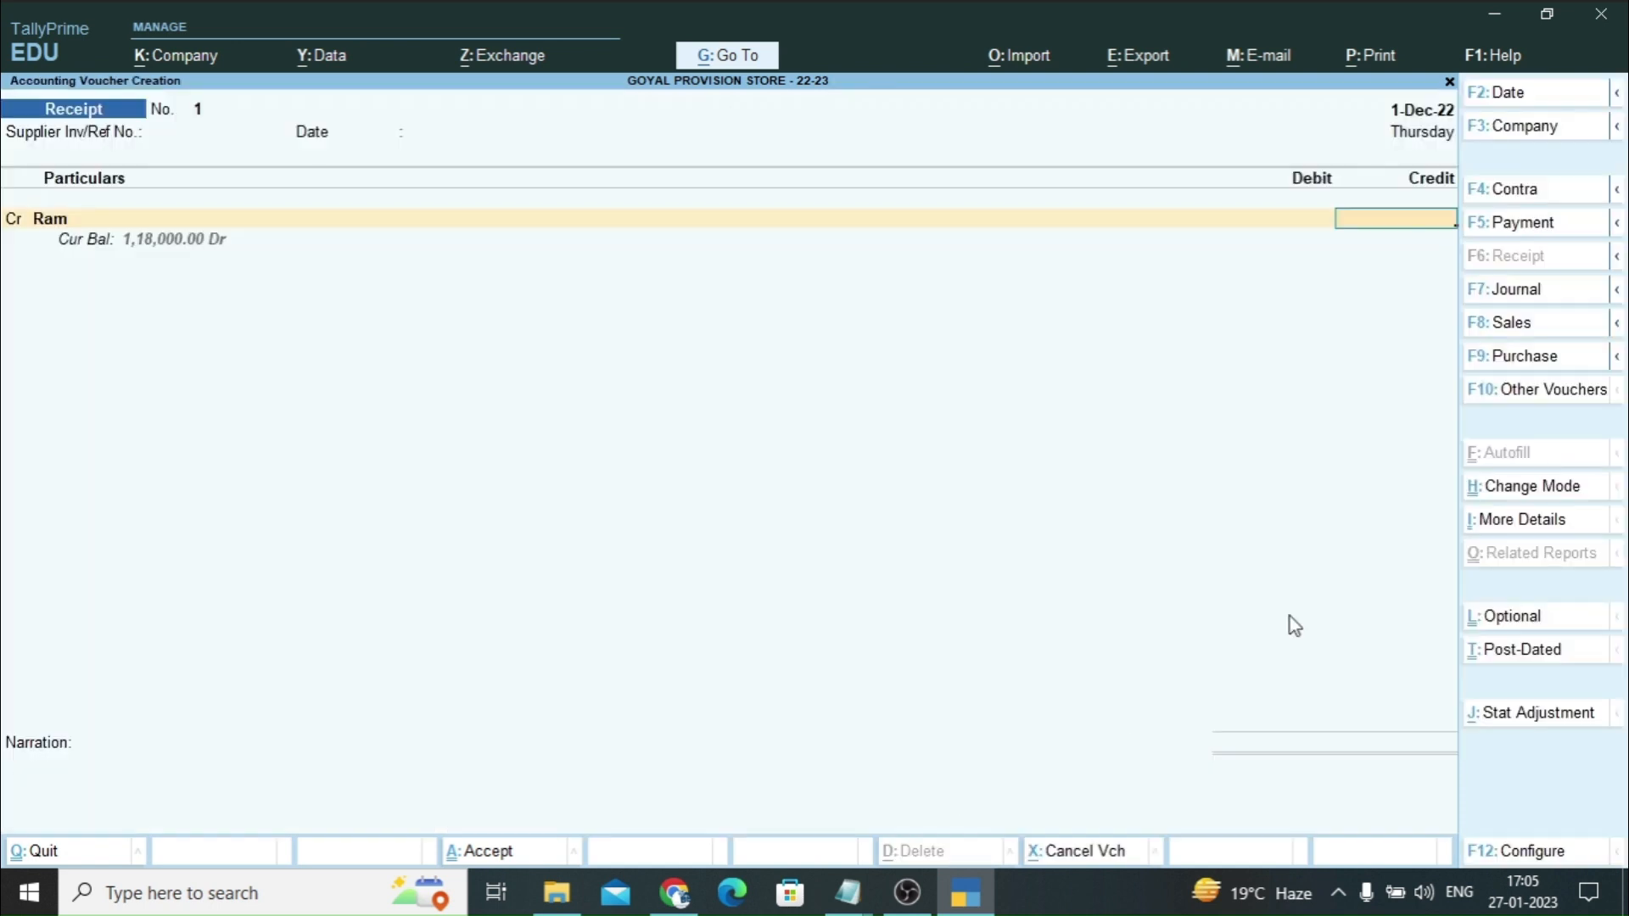
Set the receipt voucher's credit amount for the customer's ledger to 50,000
{"action": "type", "text": "1"}
{"action": "key", "text": "BackSpace"}
{"action": "type", "text": "50000"}
{"action": "key", "text": "Return"}
{"action": "key", "text": "Return"}
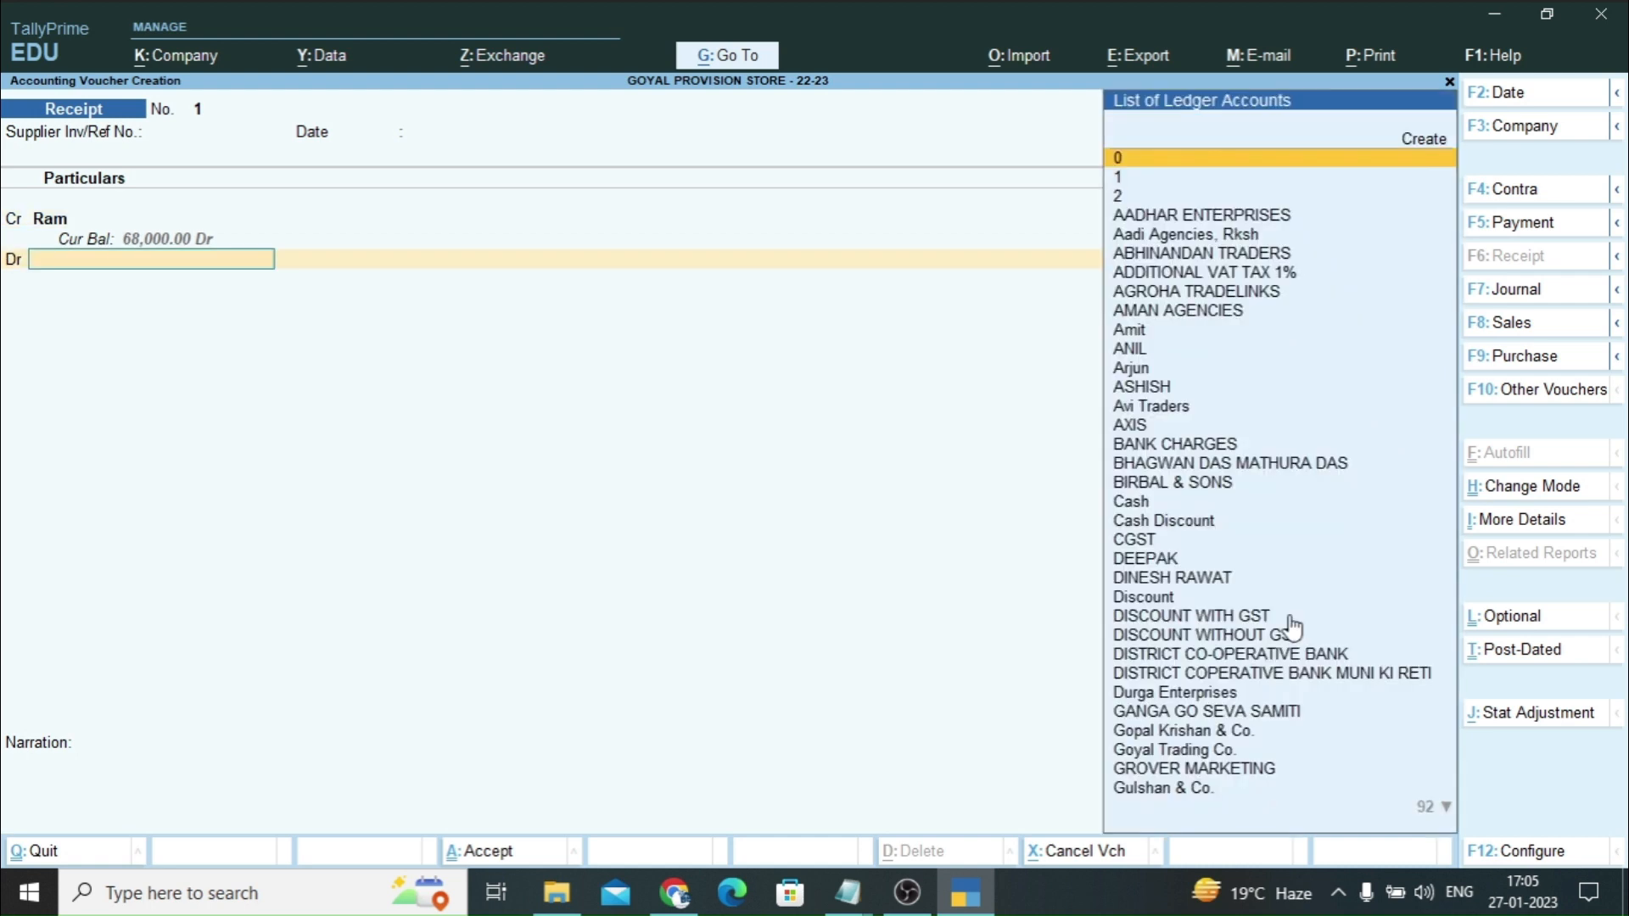
Debit Cash for the full 50,000 without a narration, then save the receipt voucher and leave voucher creation
{"action": "type", "text": "Cash"}
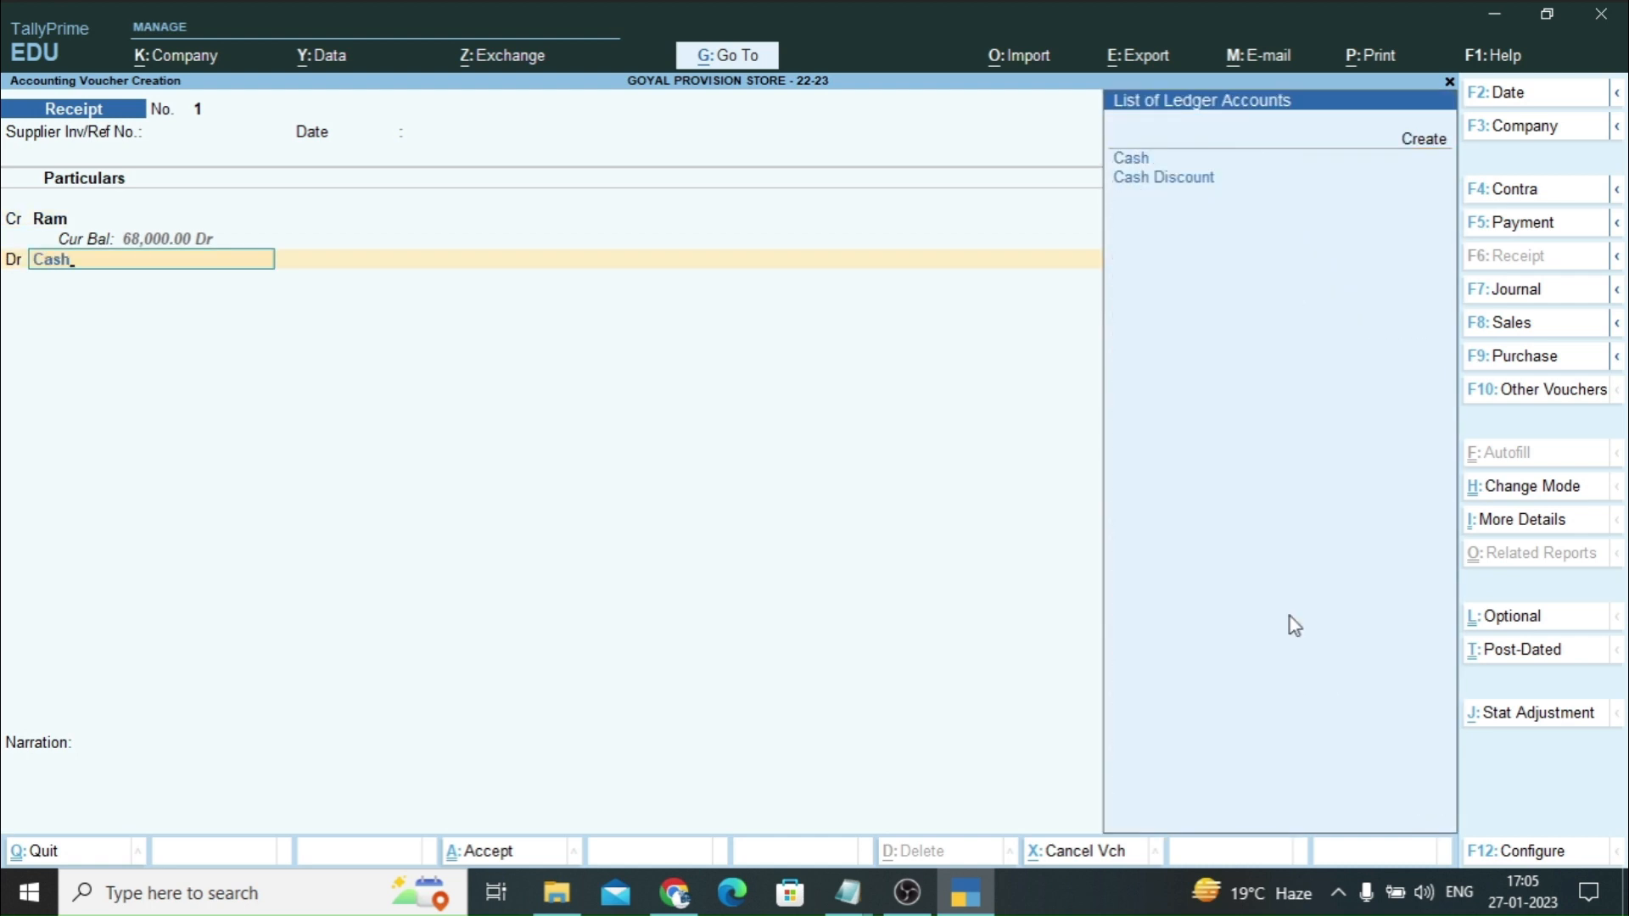
{"action": "key", "text": "Return"}
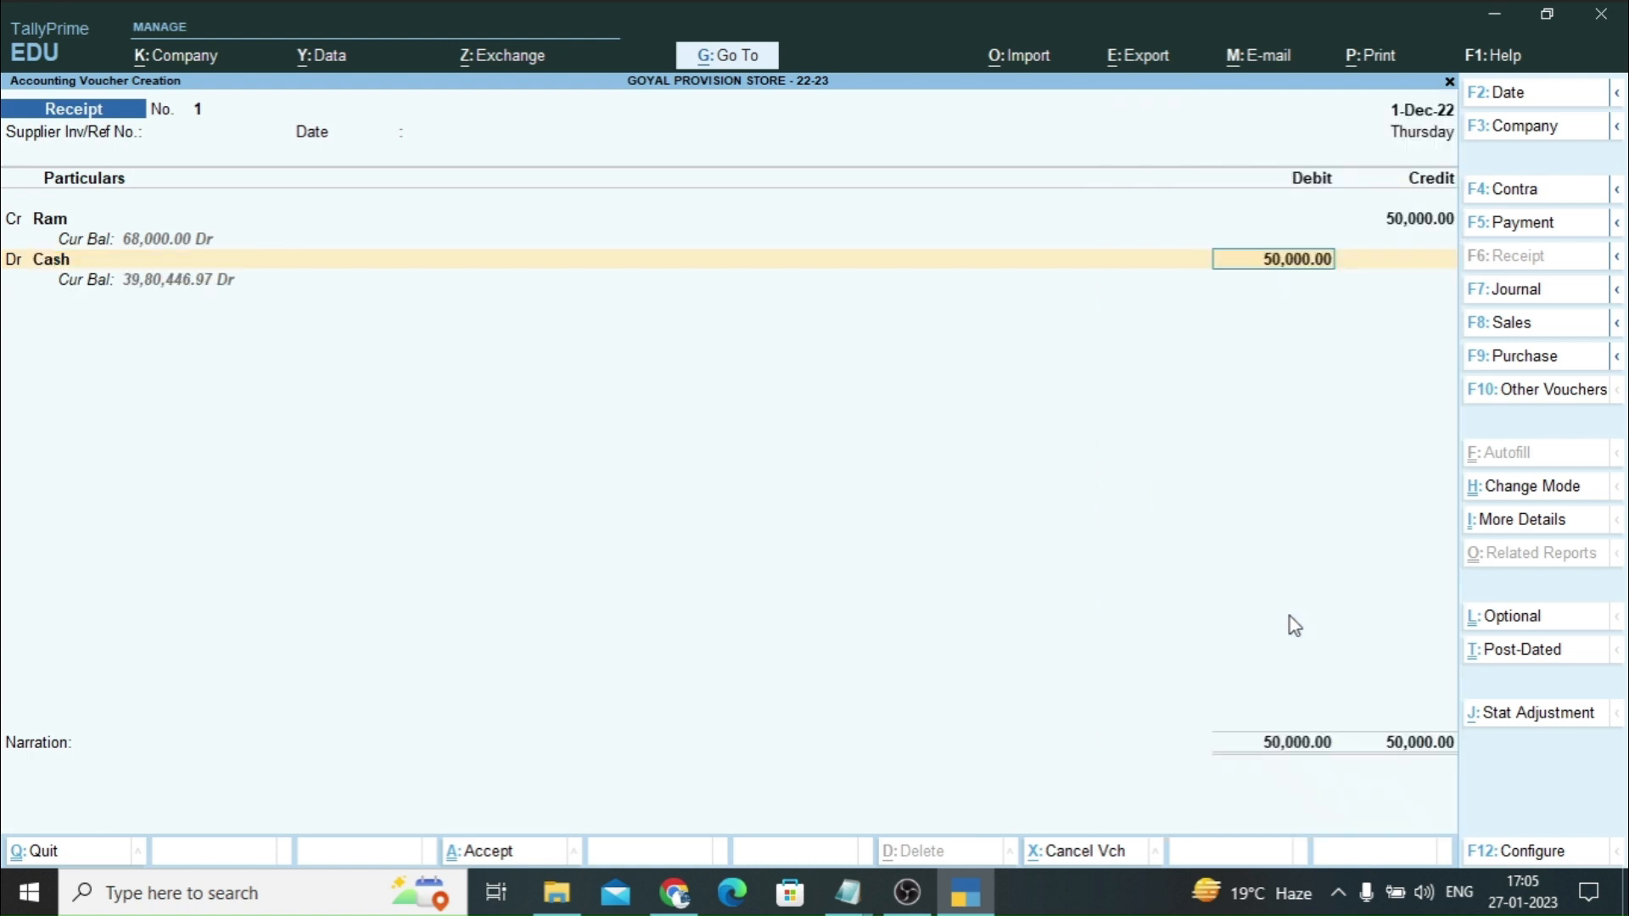
{"action": "key", "text": "Return"}
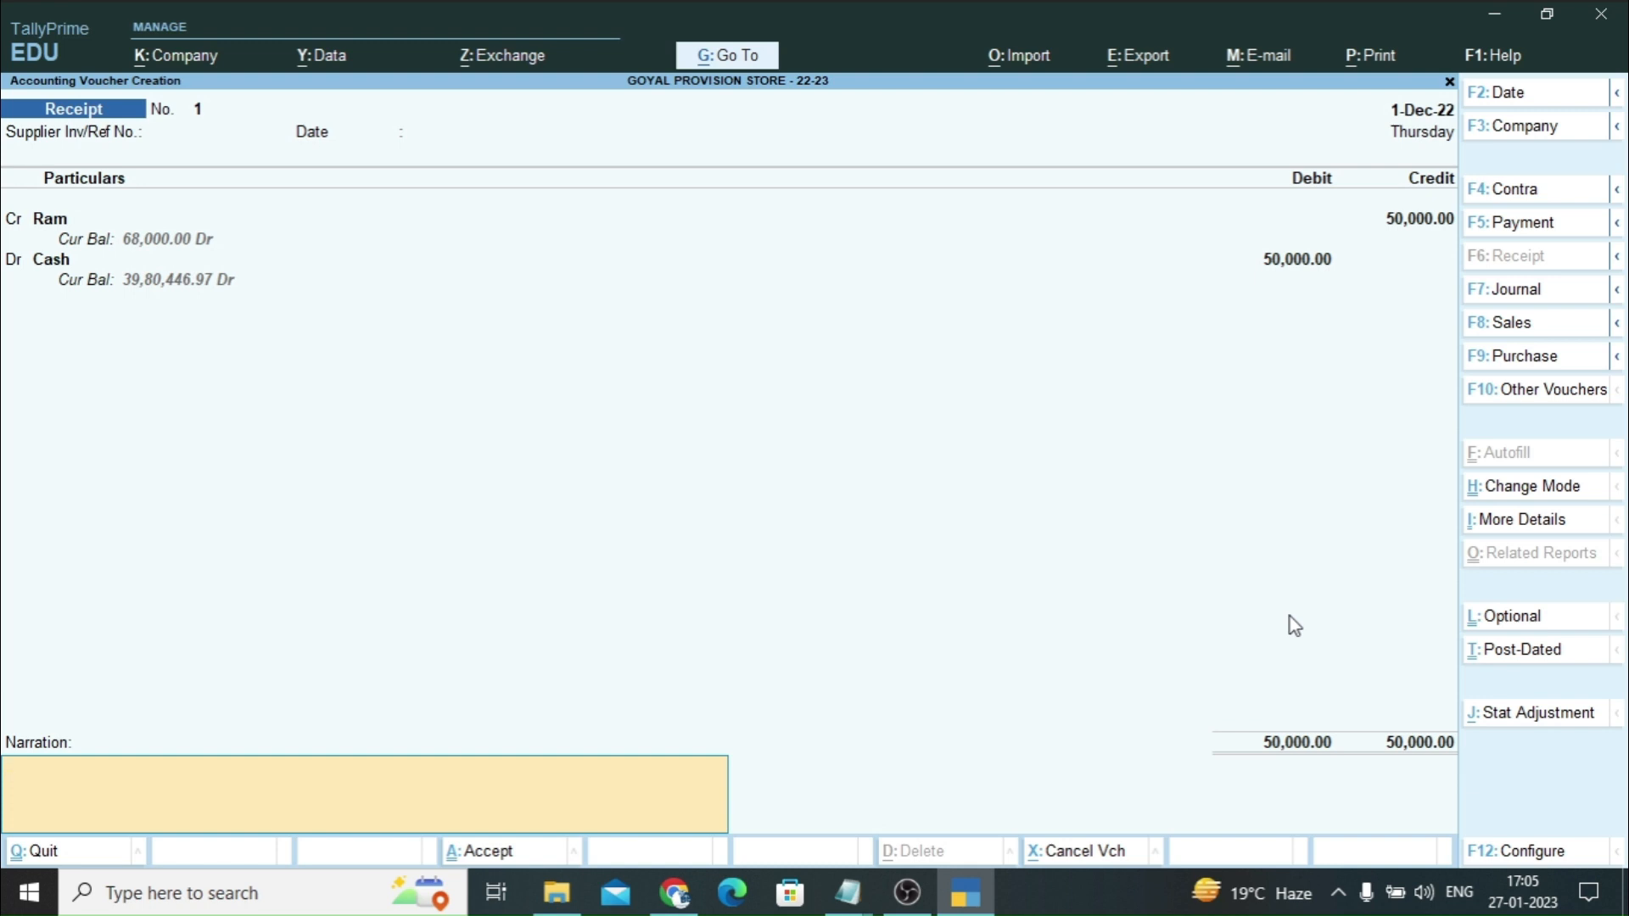
{"action": "key", "text": "Return"}
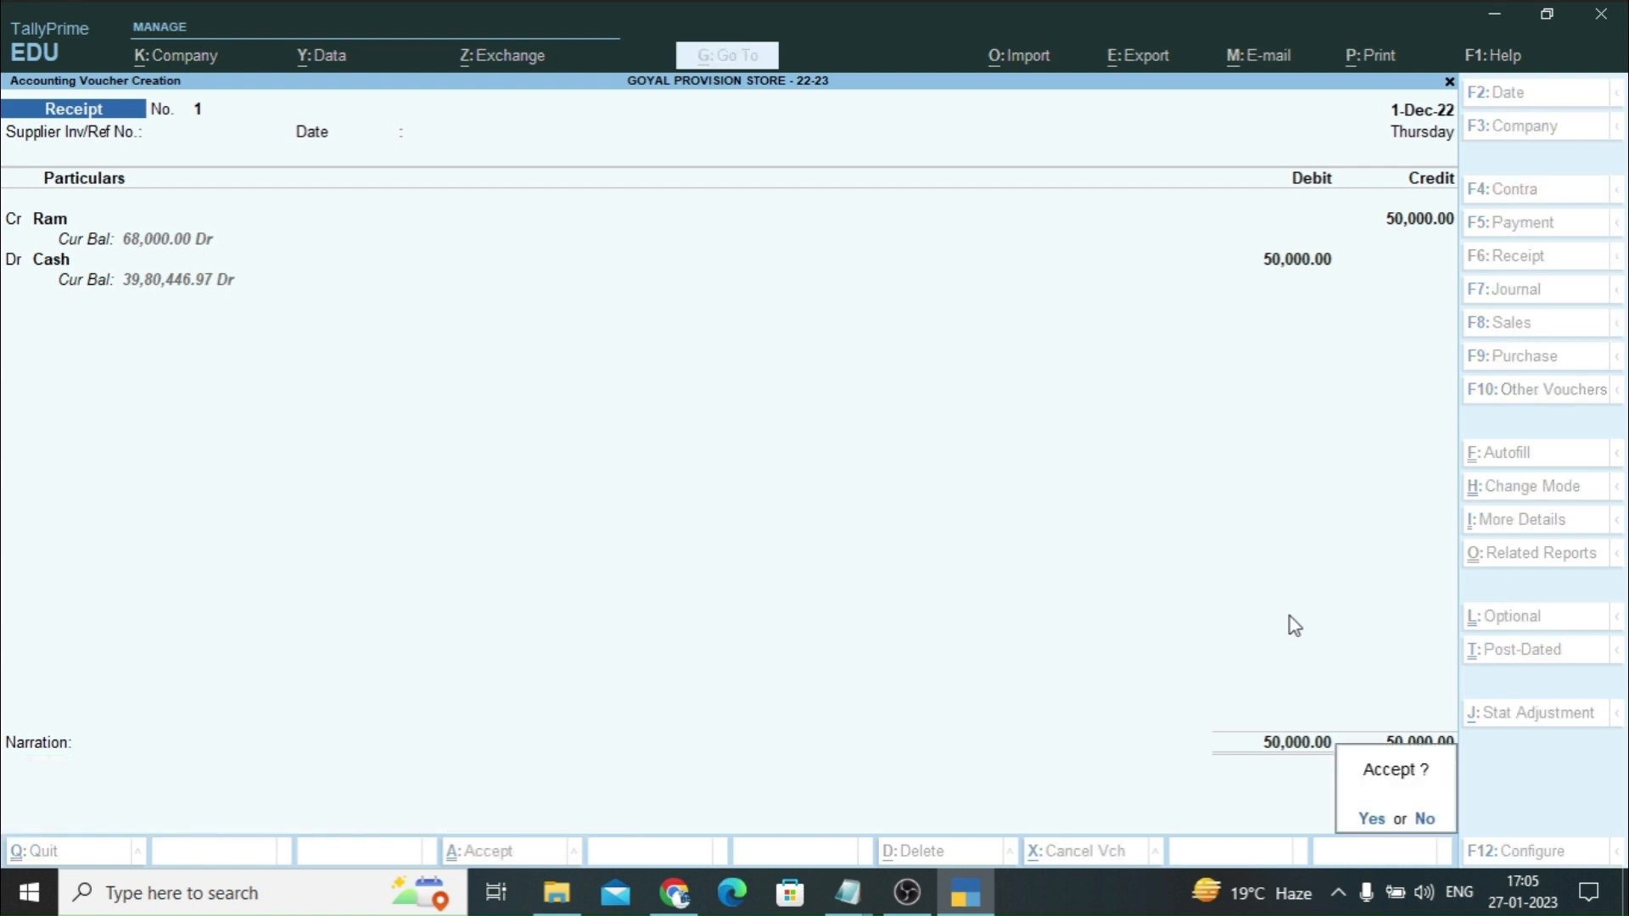
{"action": "key", "text": "Return"}
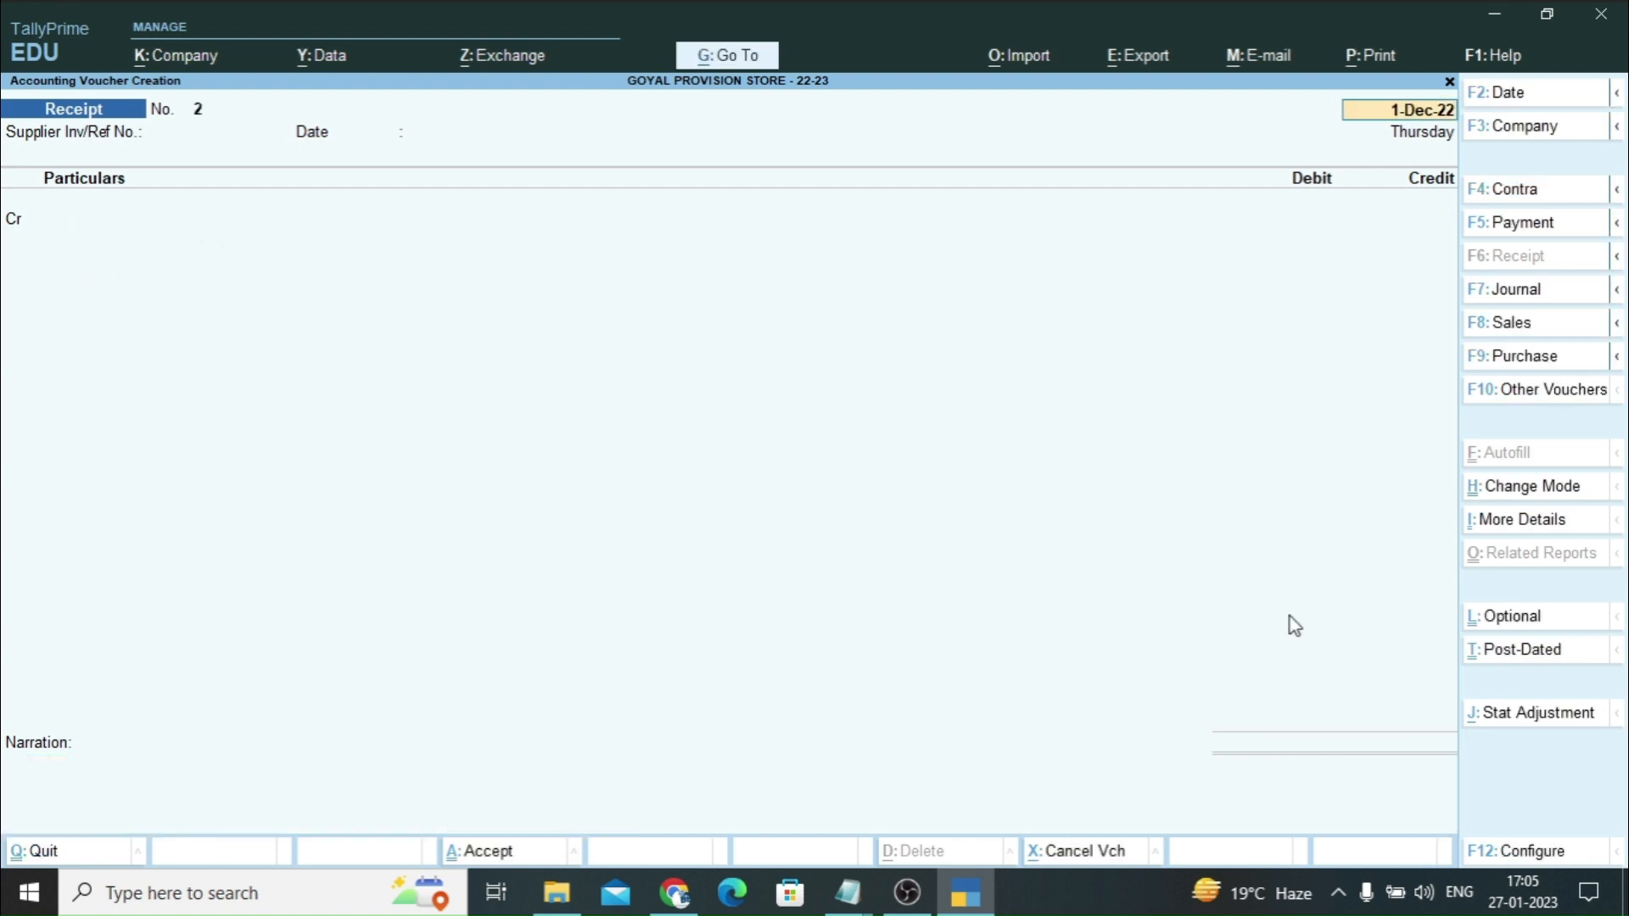
{"action": "key", "text": "Escape"}
{"action": "key", "text": "Return"}
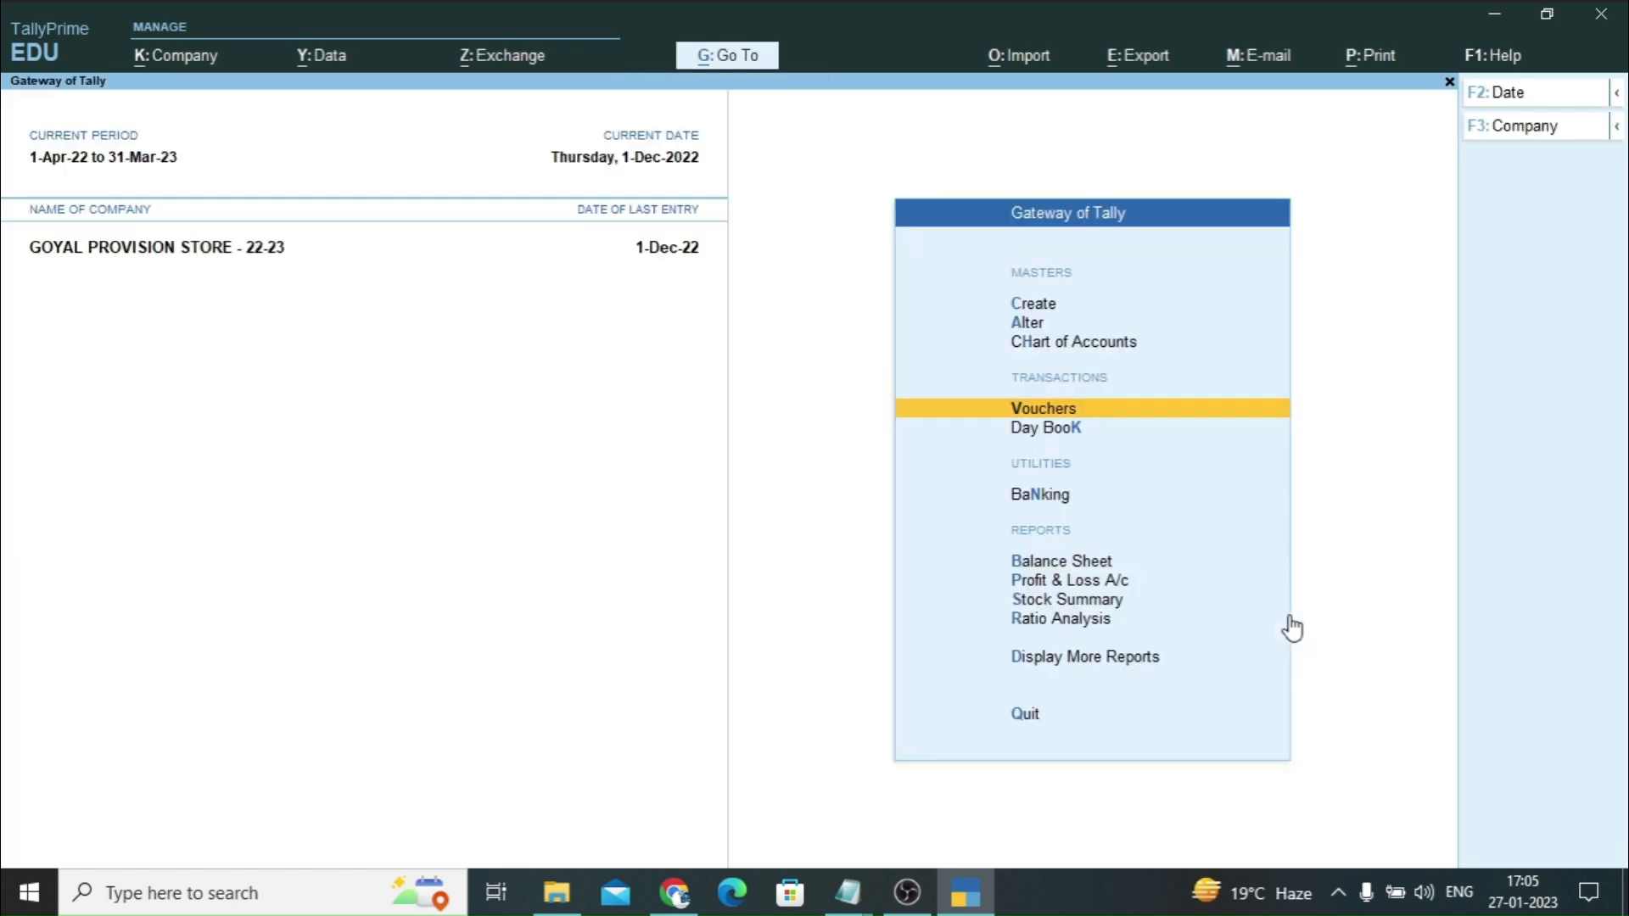
Display the customer's ledger vouchers report and highlight the 1-Dec-22 cash receipt entry
{"action": "key", "text": "d"}
{"action": "type", "text": "al"}
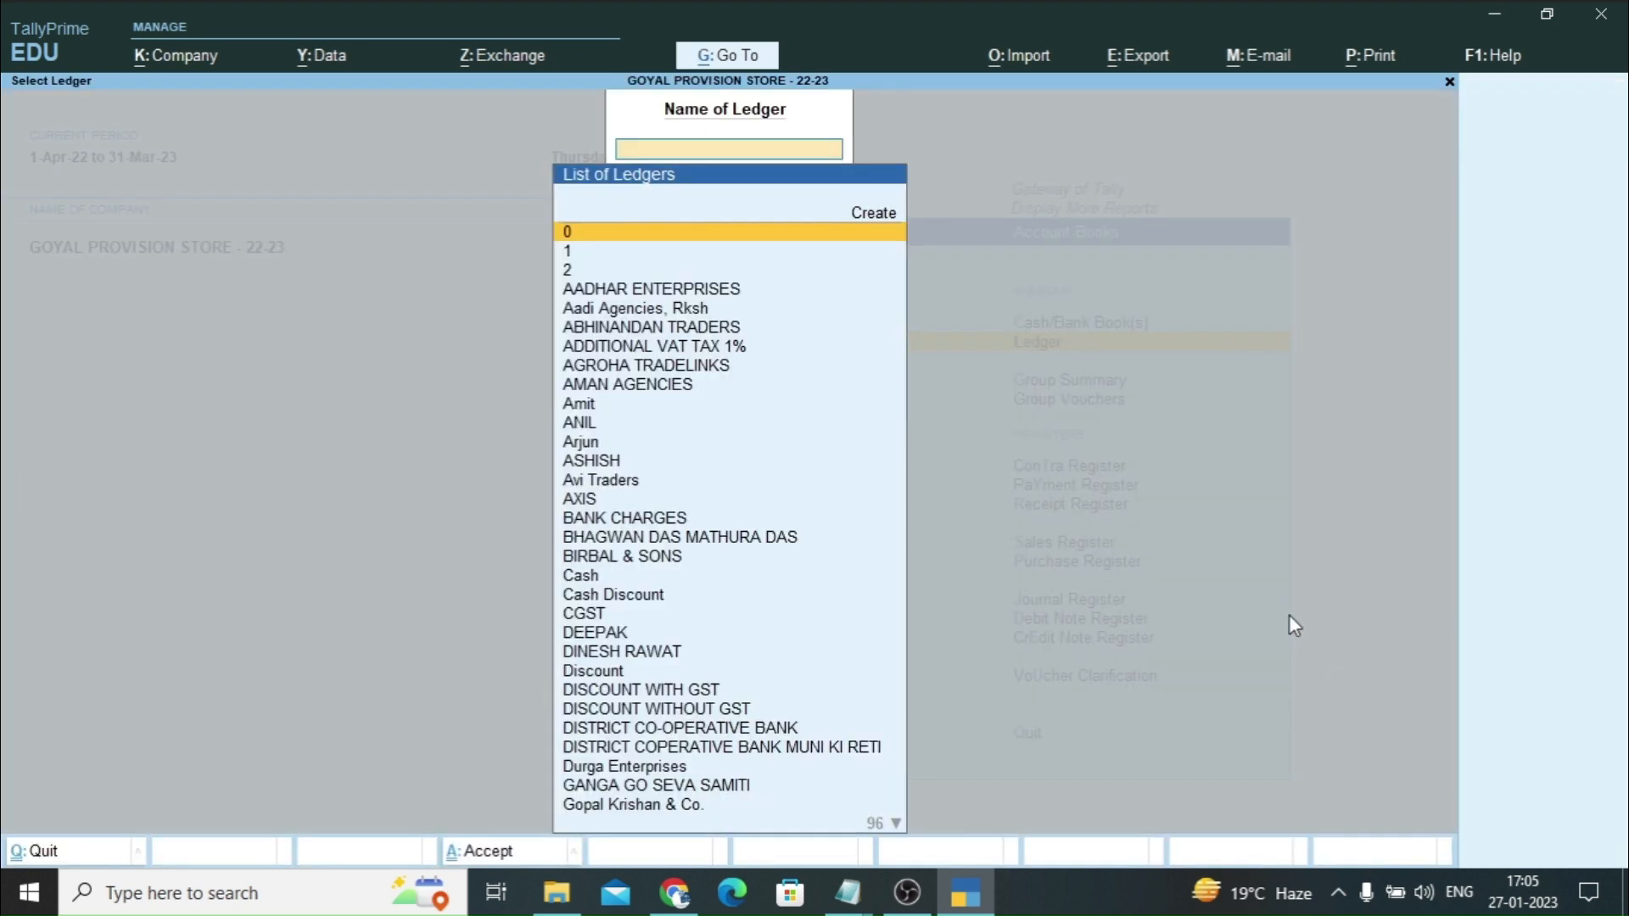
{"action": "type", "text": "Ram"}
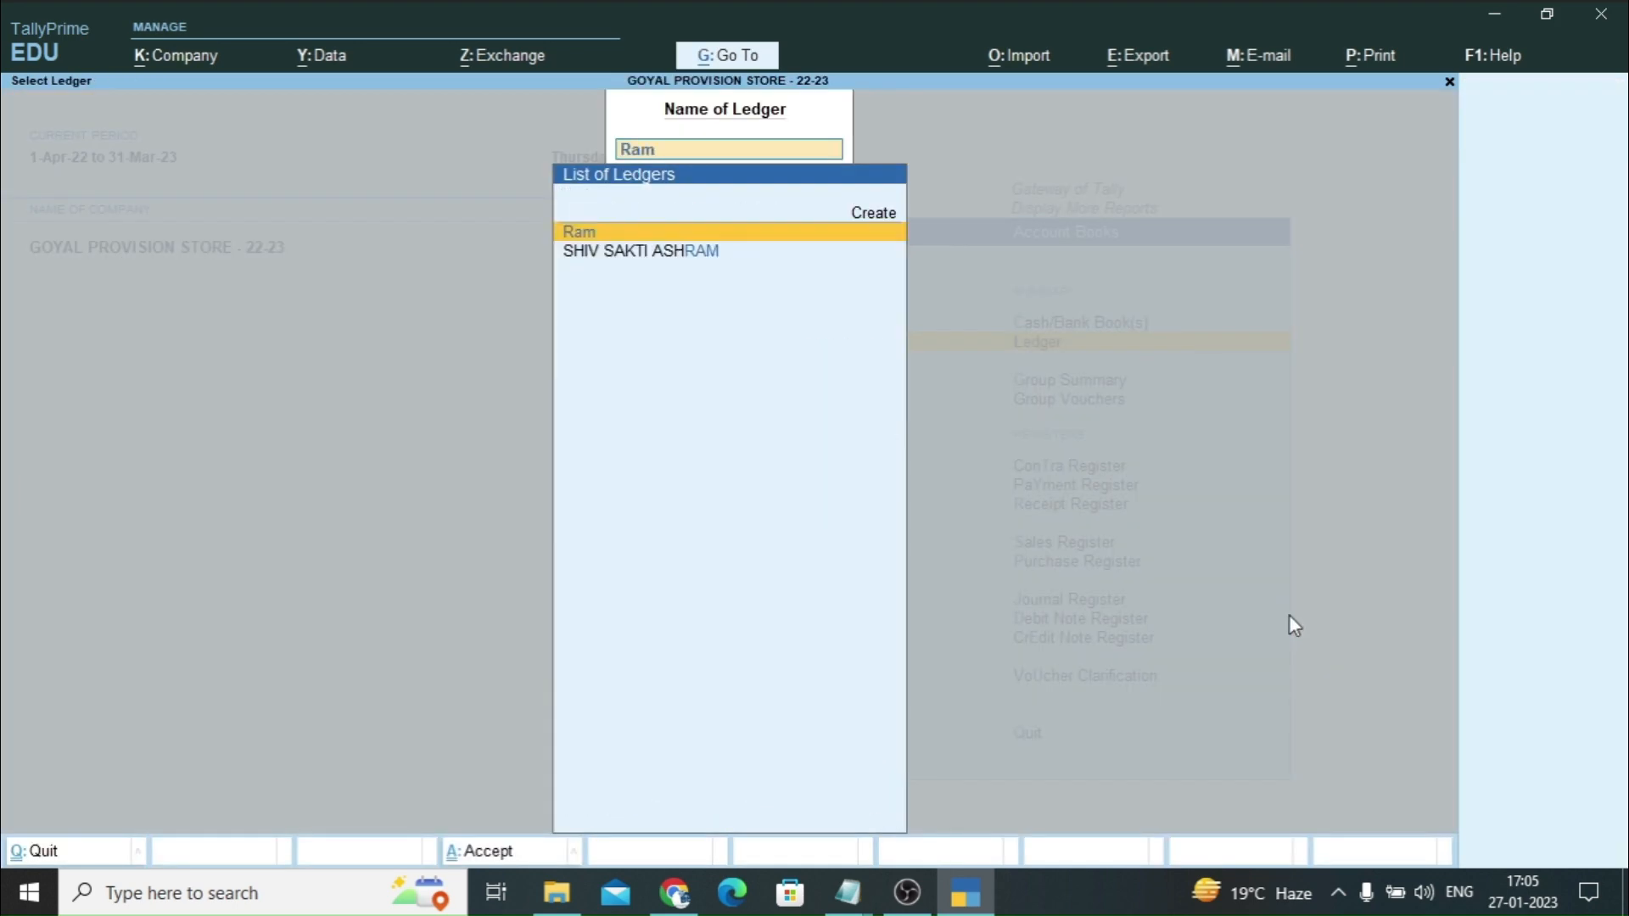
{"action": "key", "text": "Return"}
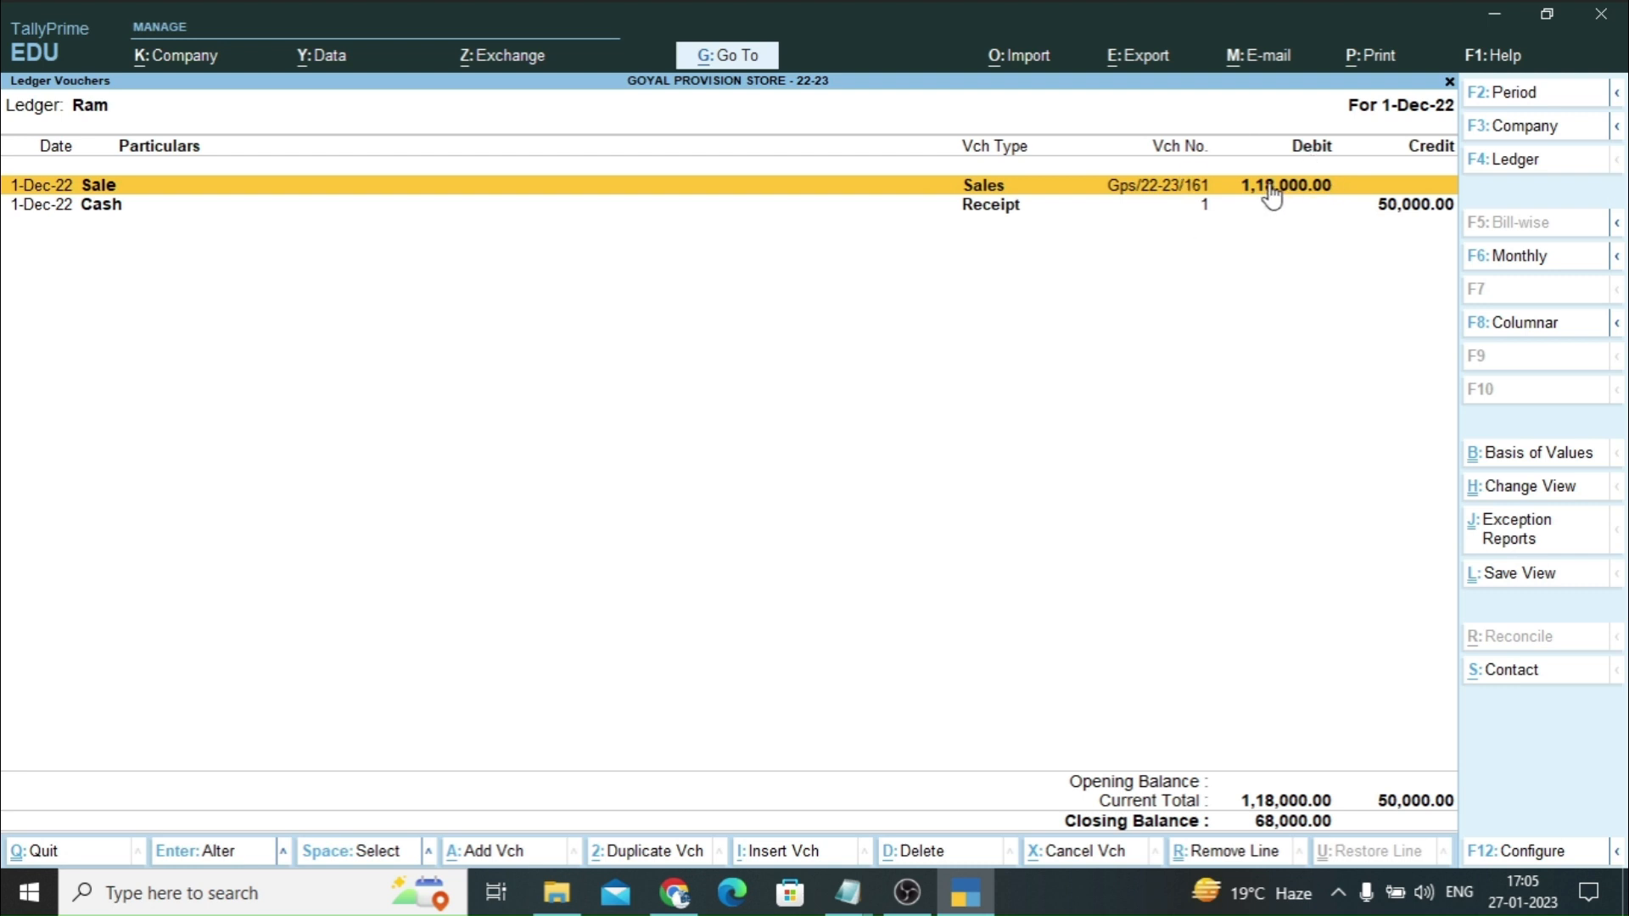
{"action": "key", "text": "Down"}
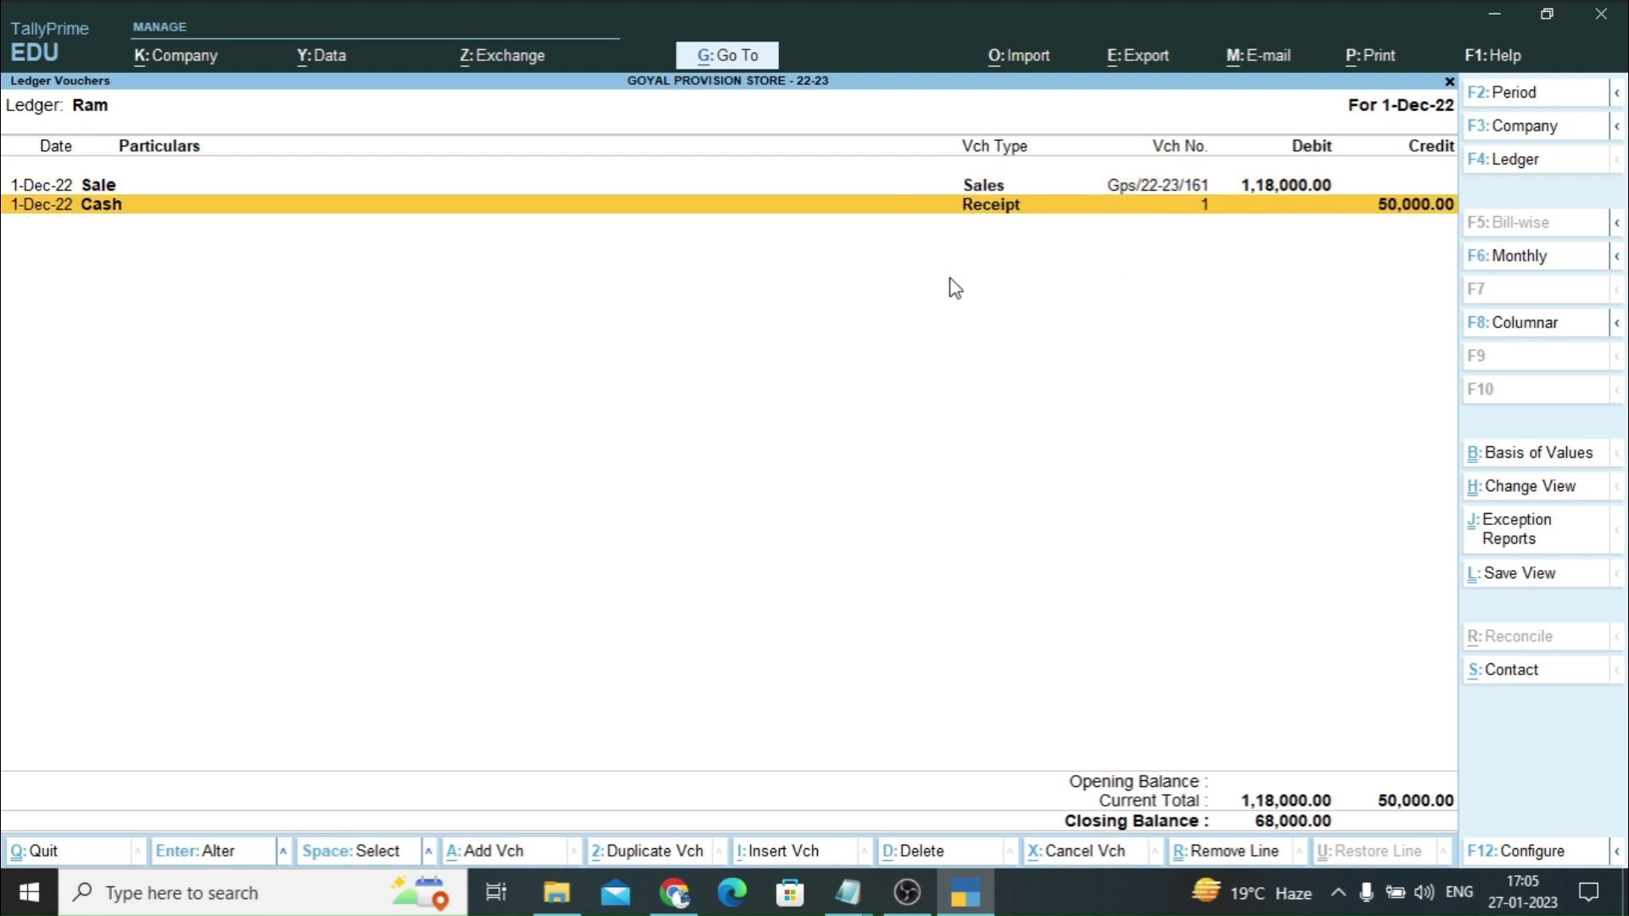